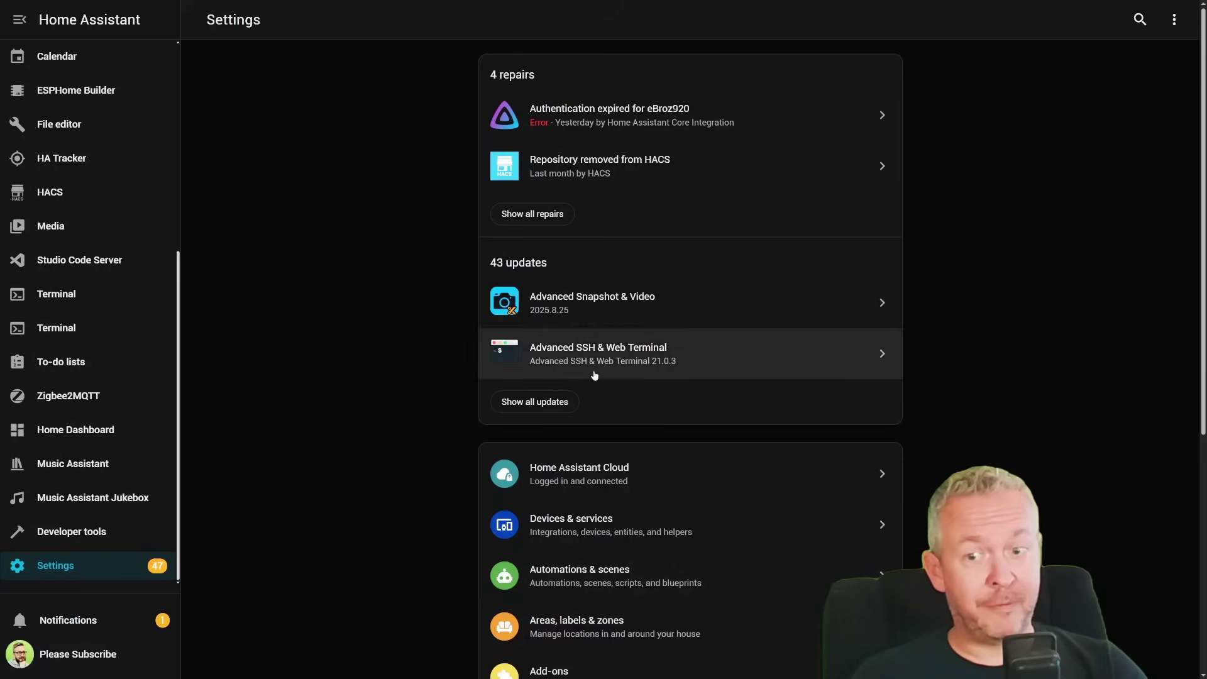
View the list of 43 pending updates, then return to the Settings overview
click(553, 401)
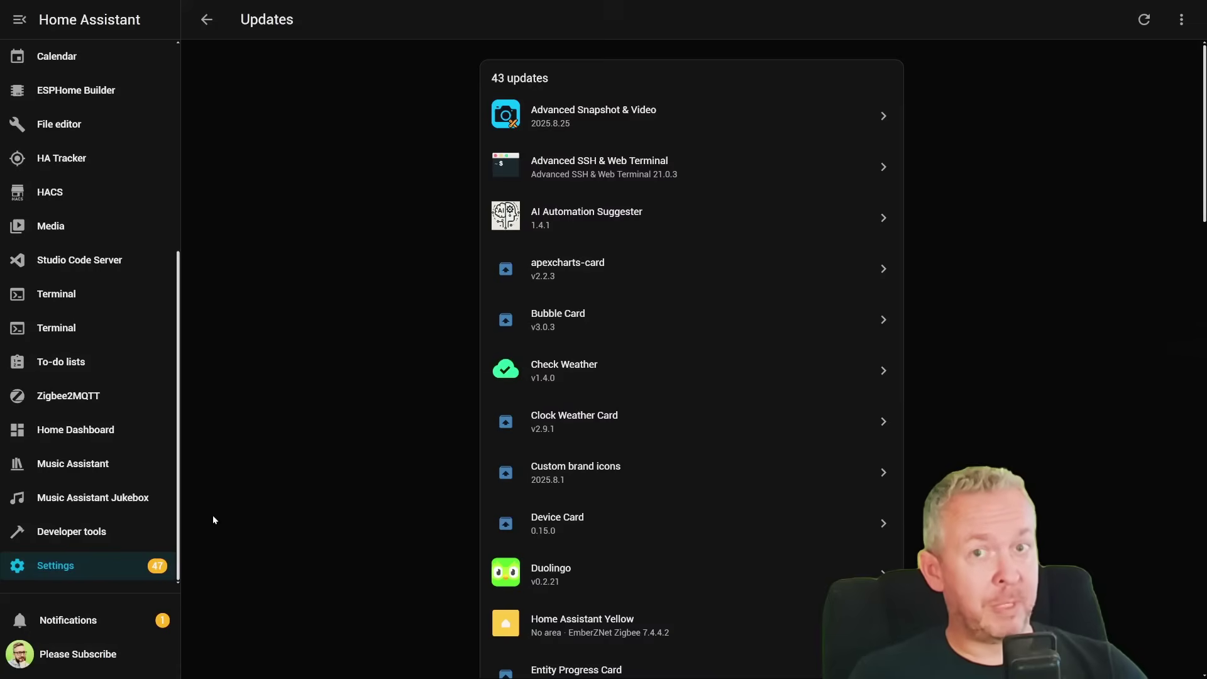
key(alt+Left)
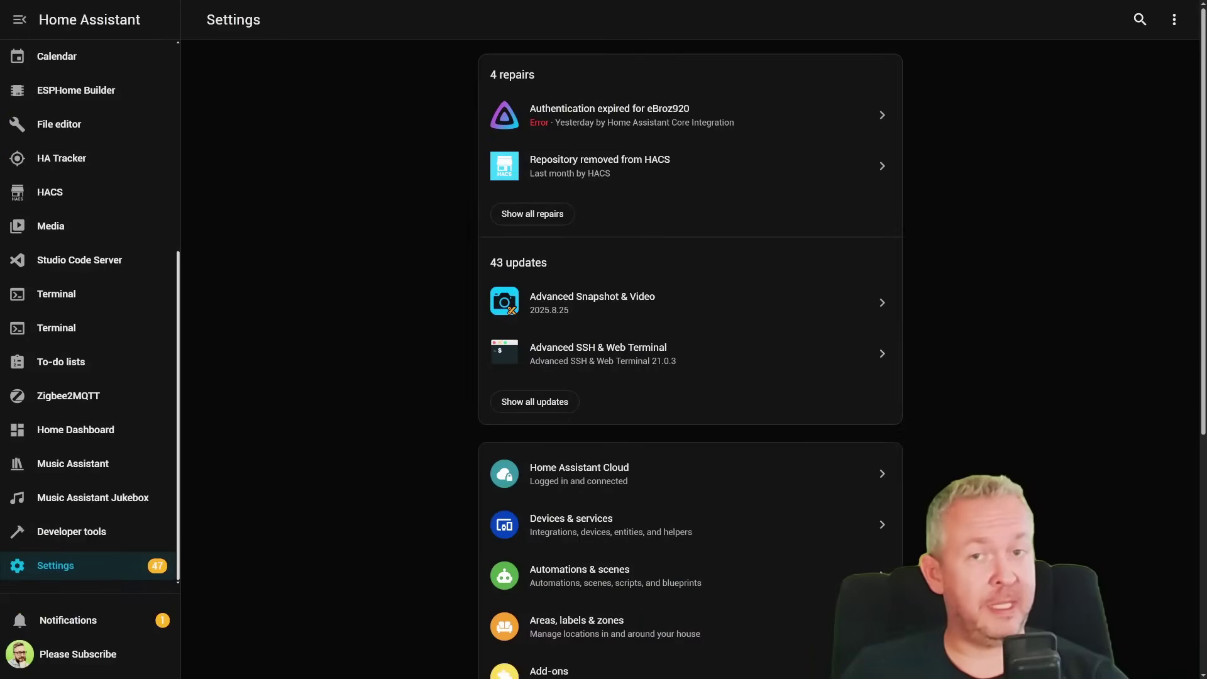
Reopen the pending updates list and scroll down through it
click(535, 401)
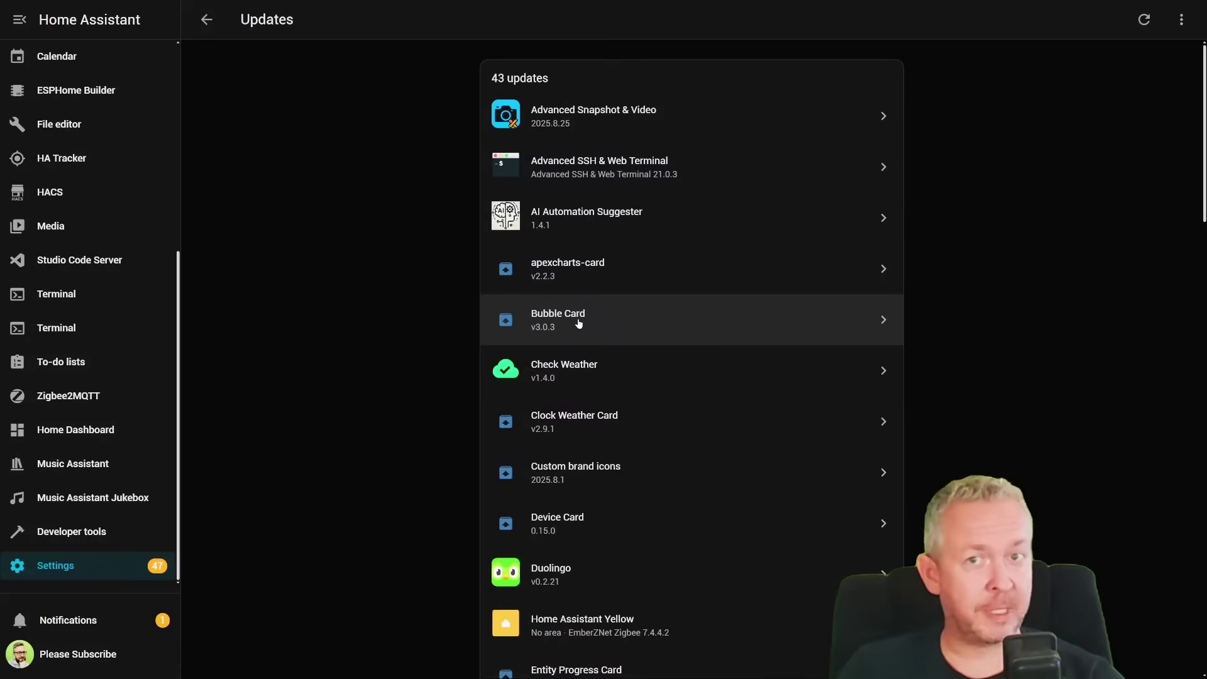
scroll(579, 323, down, 3)
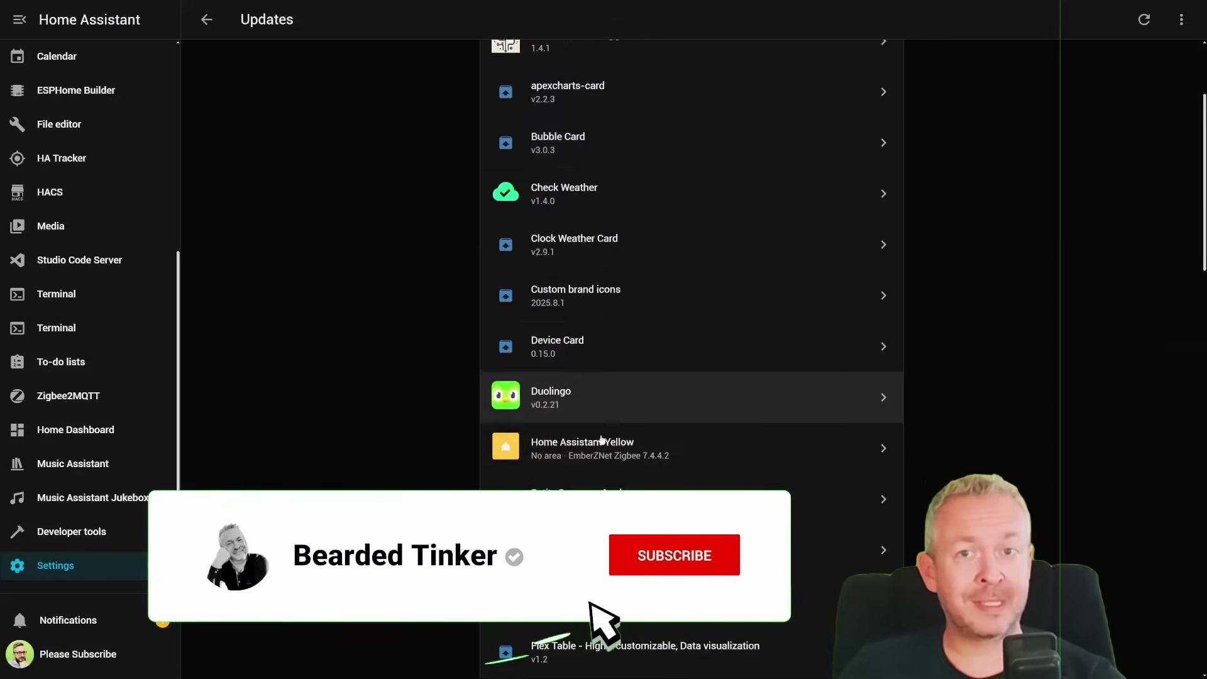
scroll(583, 477, down, 5)
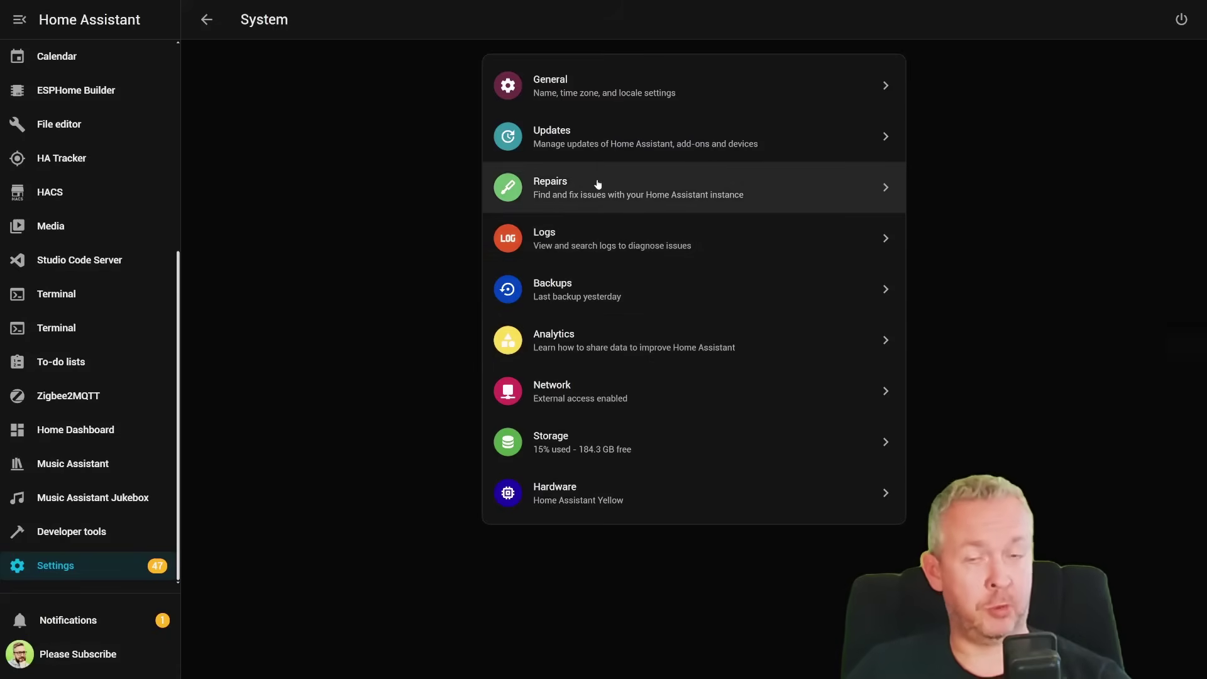
Start a manual backup from the Backups page, keeping all add-ons included
click(623, 296)
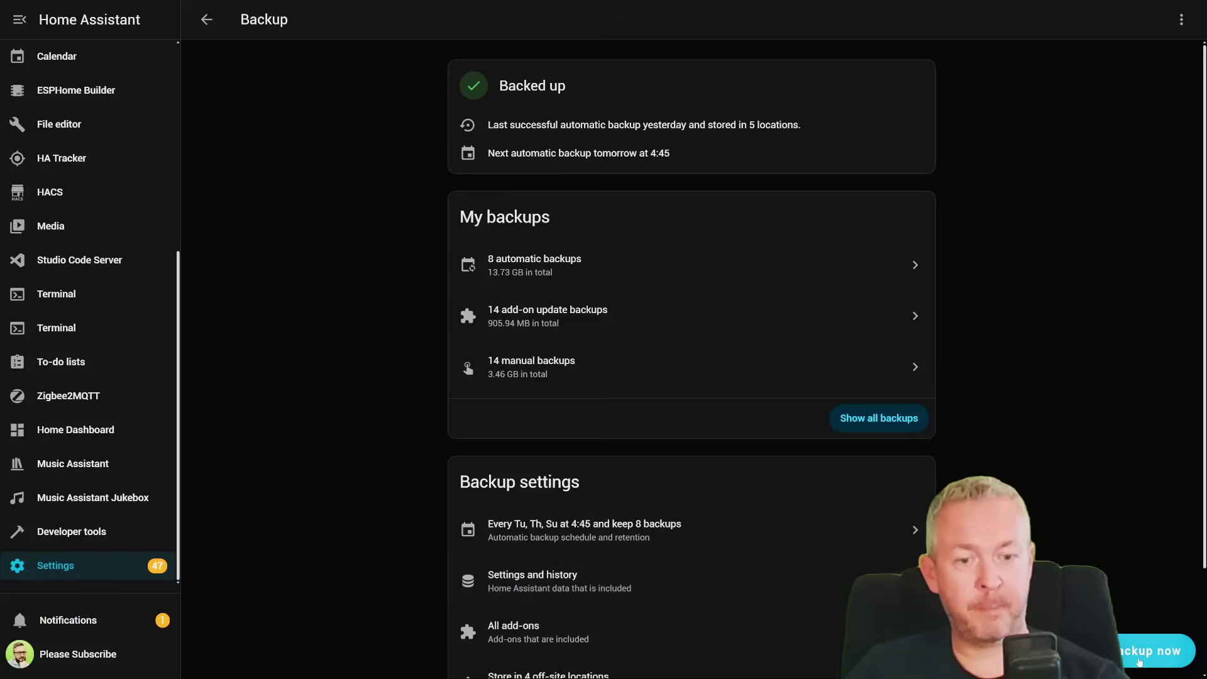
click(1159, 651)
click(636, 395)
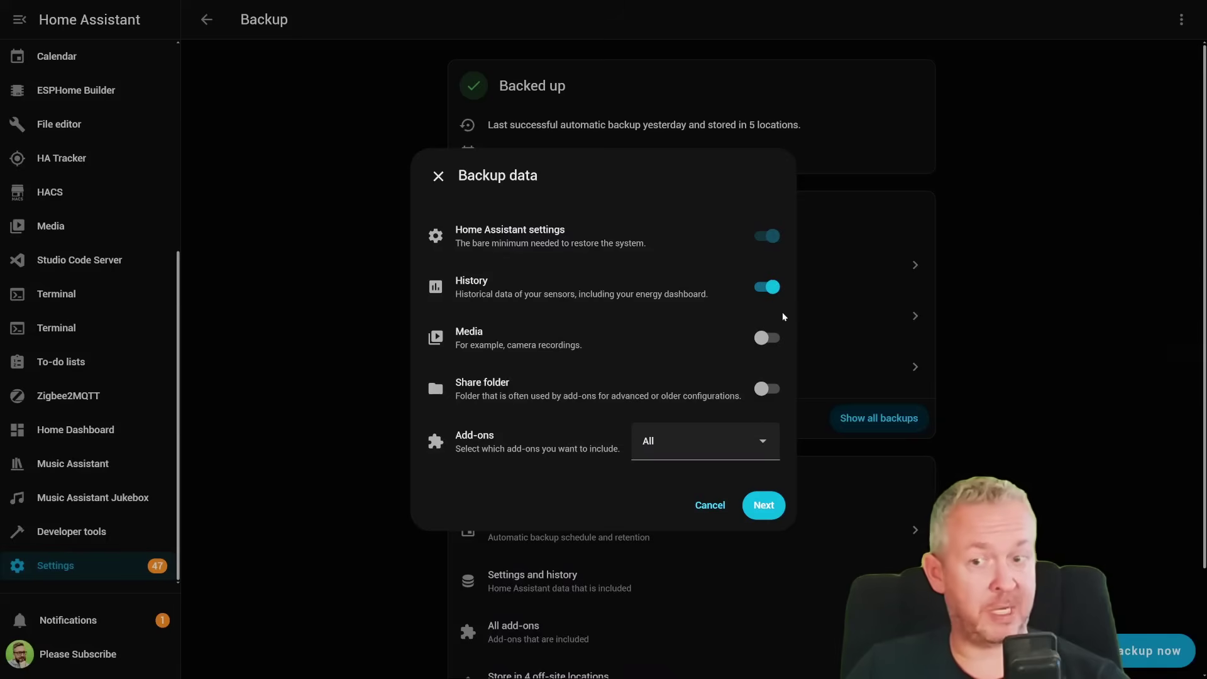
click(749, 432)
click(745, 432)
click(764, 505)
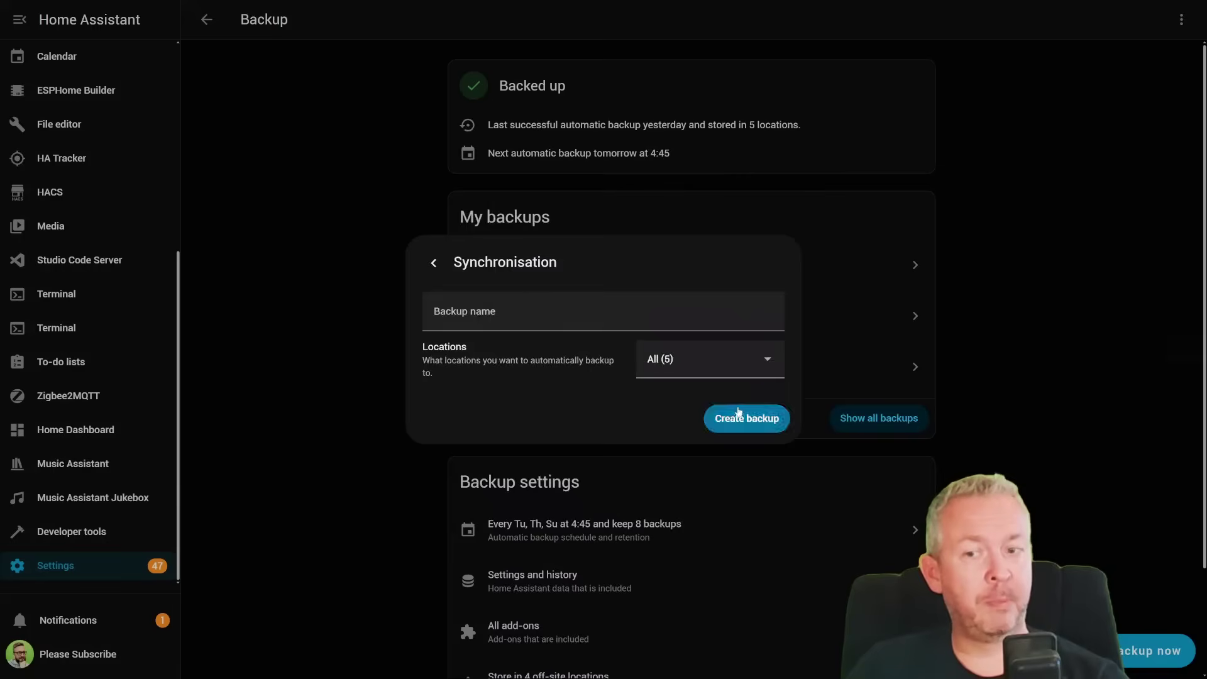
Name the backup 'Before all updates' and choose custom backup locations
click(621, 319)
text(Before all updates)
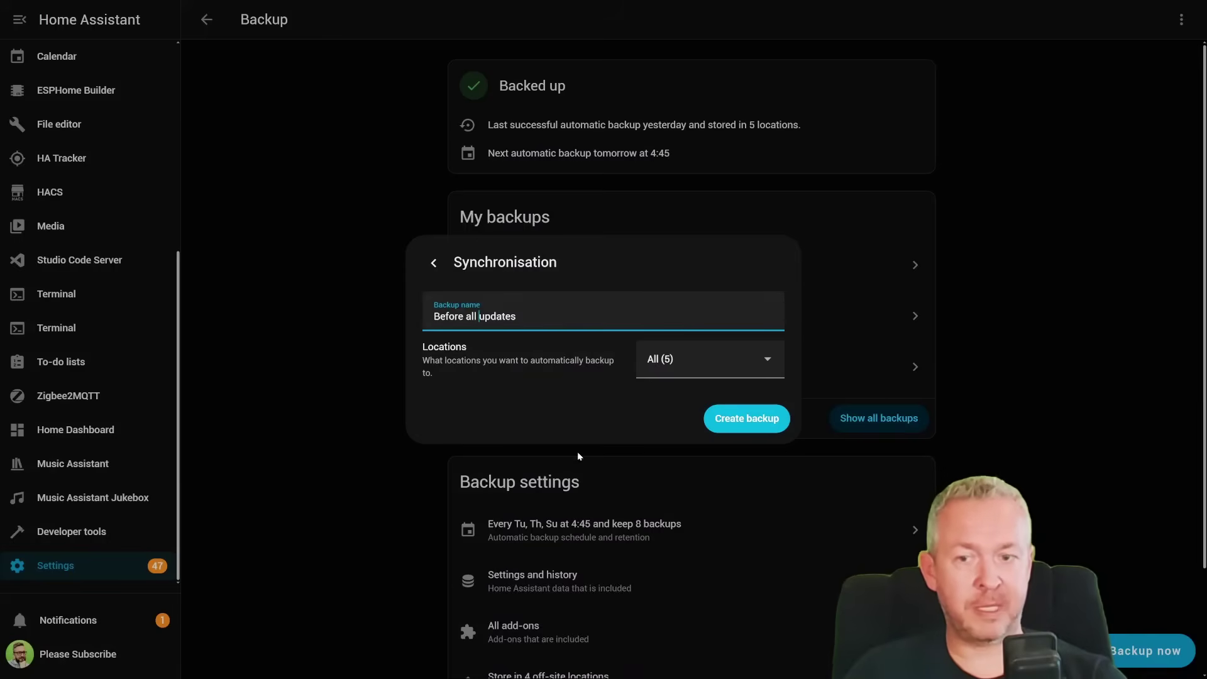
click(722, 360)
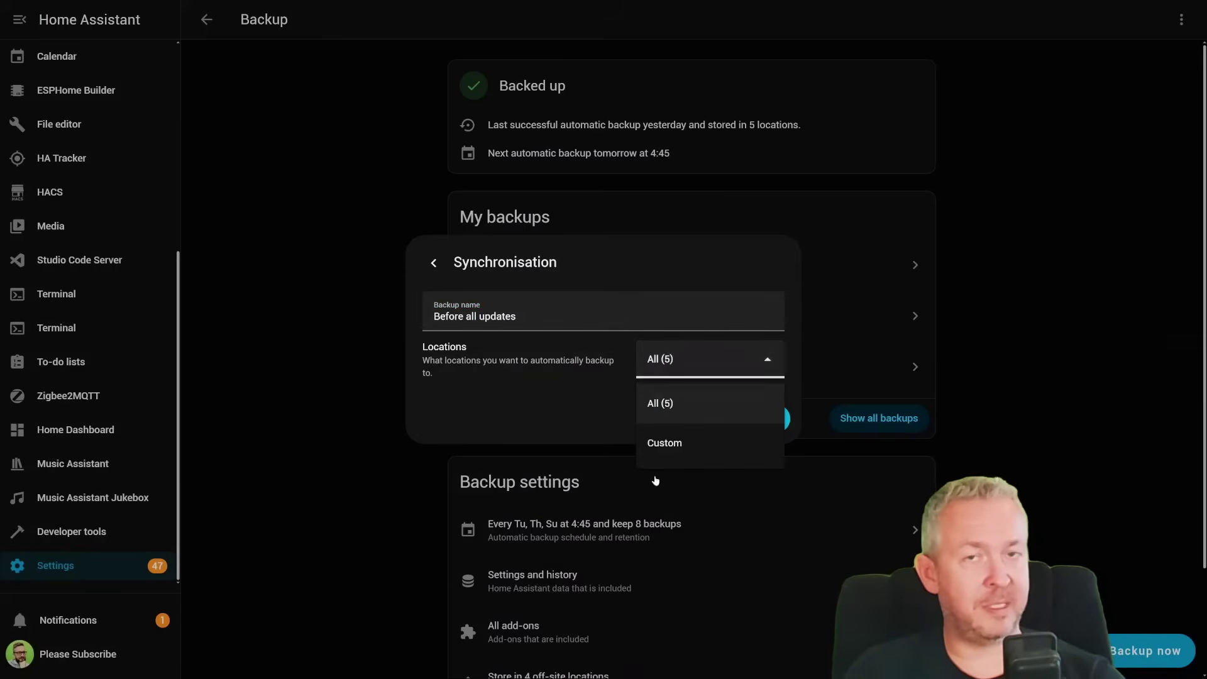
click(678, 442)
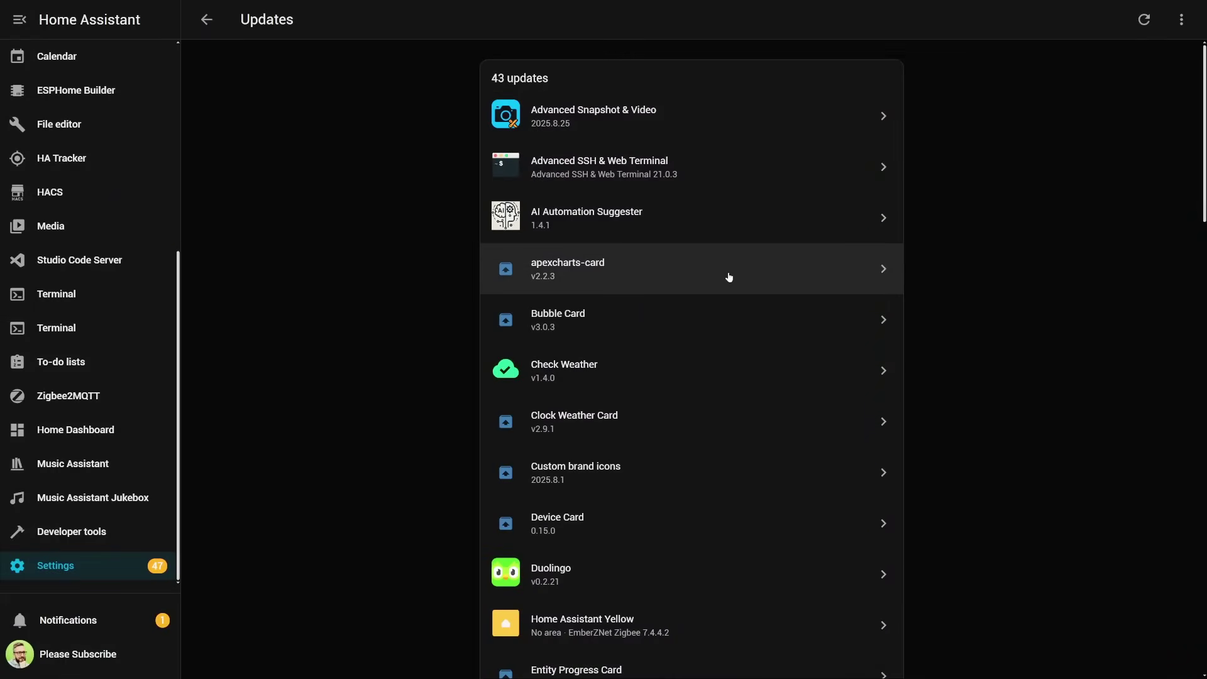
Install the apexcharts-card, Bubble Card, Clock Weather Card, Device Card and Entity Progress Card updates
click(729, 276)
click(763, 630)
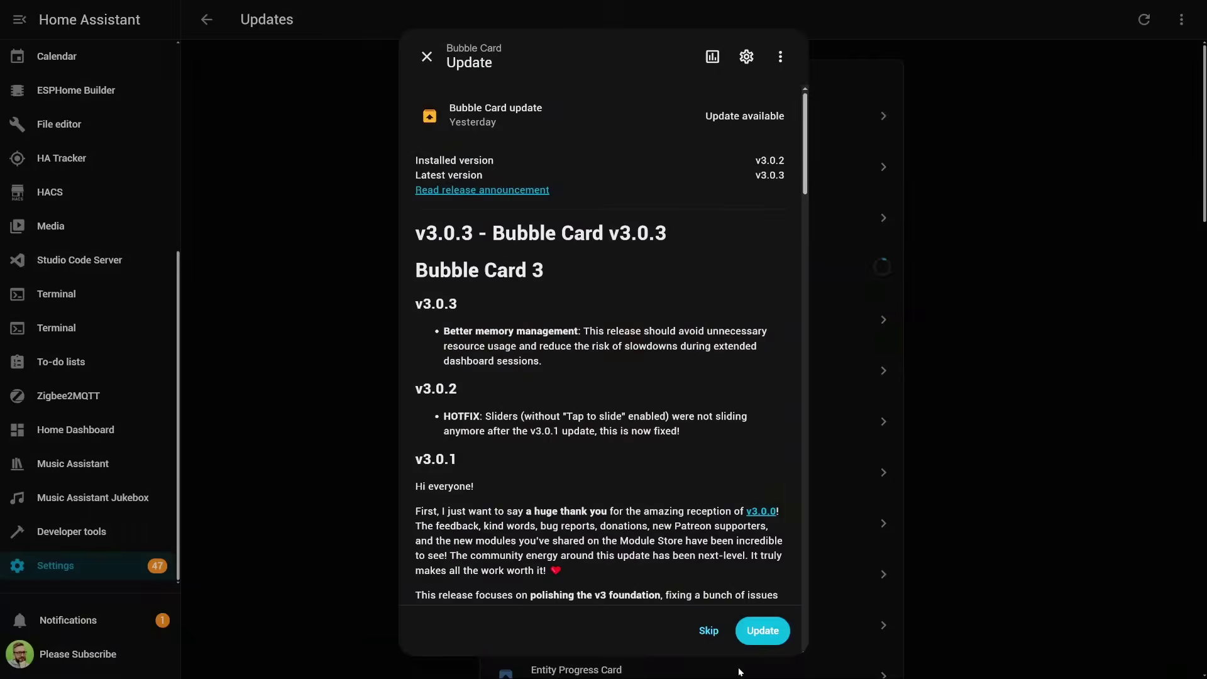
click(763, 627)
key(Escape)
click(754, 380)
click(770, 463)
key(Escape)
click(728, 421)
click(762, 630)
key(Escape)
click(738, 519)
click(765, 631)
key(Escape)
Install the Custom brand icons, Google Maps Card and following card updates
click(682, 318)
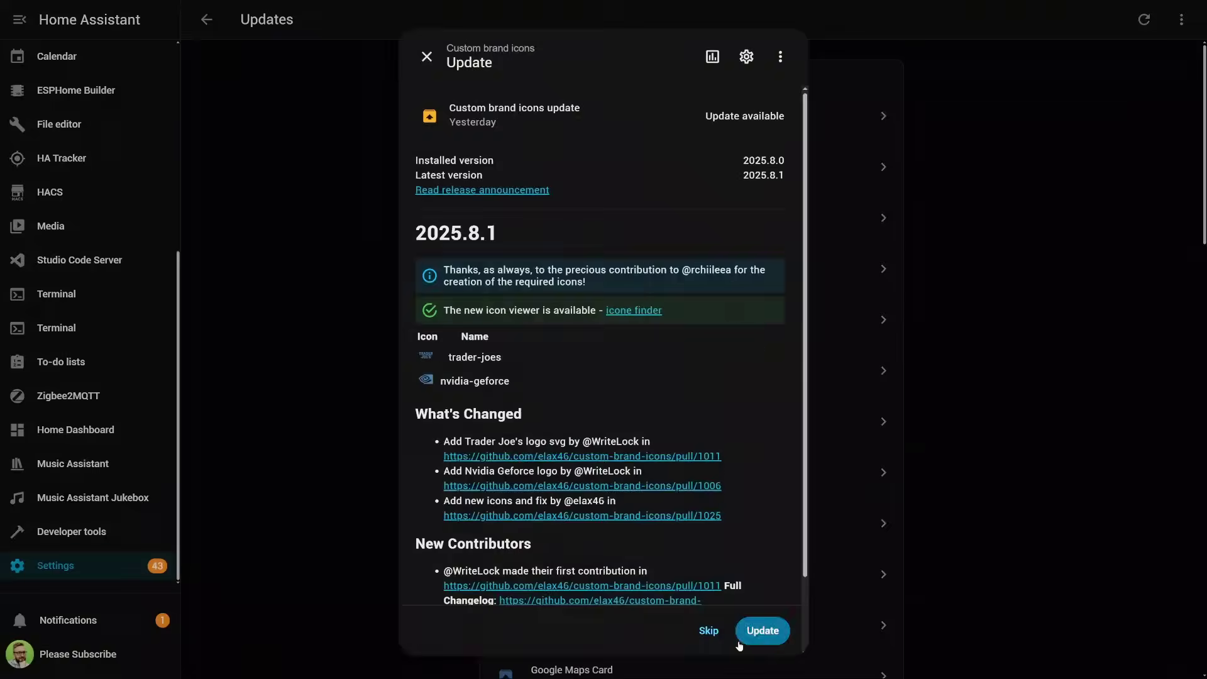
click(762, 628)
key(Escape)
scroll(714, 549, down, 3)
click(714, 487)
click(777, 322)
key(Escape)
click(700, 640)
click(767, 518)
key(Escape)
Install the YAMP, Sonos Card, Simple Inventory Card and Room Summary Card updates
scroll(673, 613, down, 10)
click(742, 519)
click(768, 529)
key(Escape)
click(723, 268)
click(762, 630)
key(Escape)
click(750, 227)
click(770, 303)
key(Escape)
click(803, 196)
click(760, 631)
key(Escape)
Install the Mushroom, Modern Circular Gauge and Meteogram Card updates
scroll(756, 194, up, 4)
click(757, 194)
click(767, 302)
key(Escape)
click(755, 147)
click(765, 631)
key(Escape)
click(699, 207)
click(763, 630)
key(Escape)
Install the Material Symbols update, check its progress, and move on to Lunar Phase Card
click(692, 88)
click(762, 630)
key(Escape)
click(691, 88)
key(Escape)
click(829, 382)
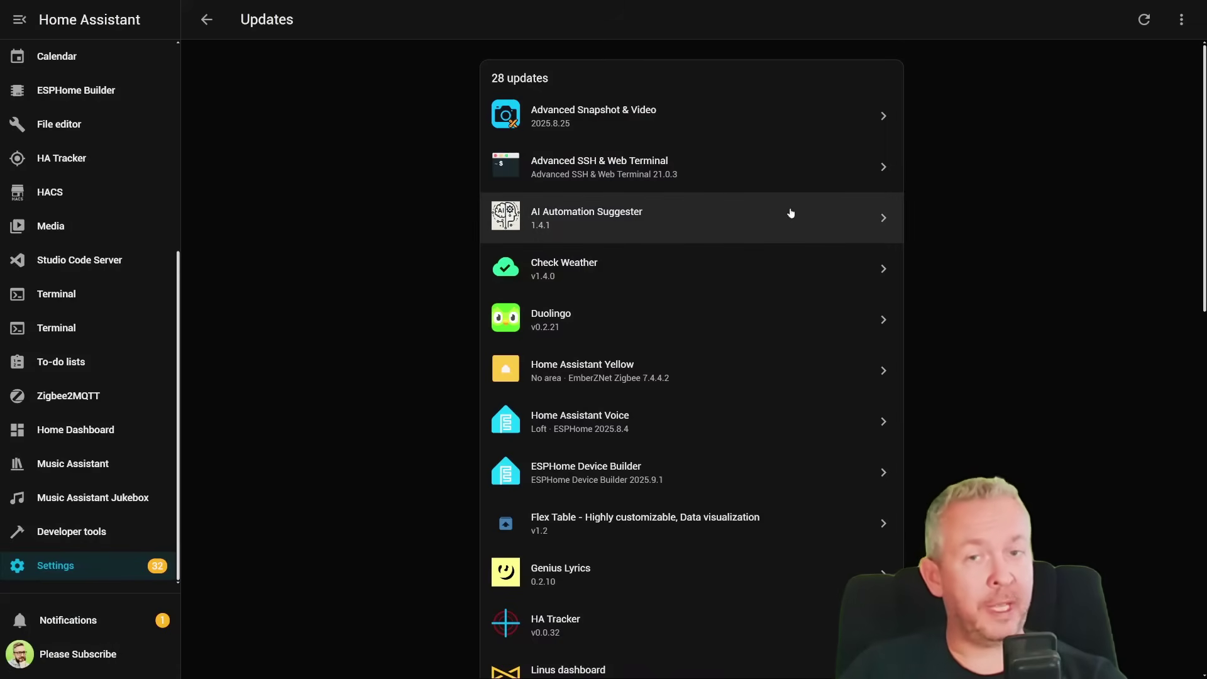
scroll(706, 423, down, 5)
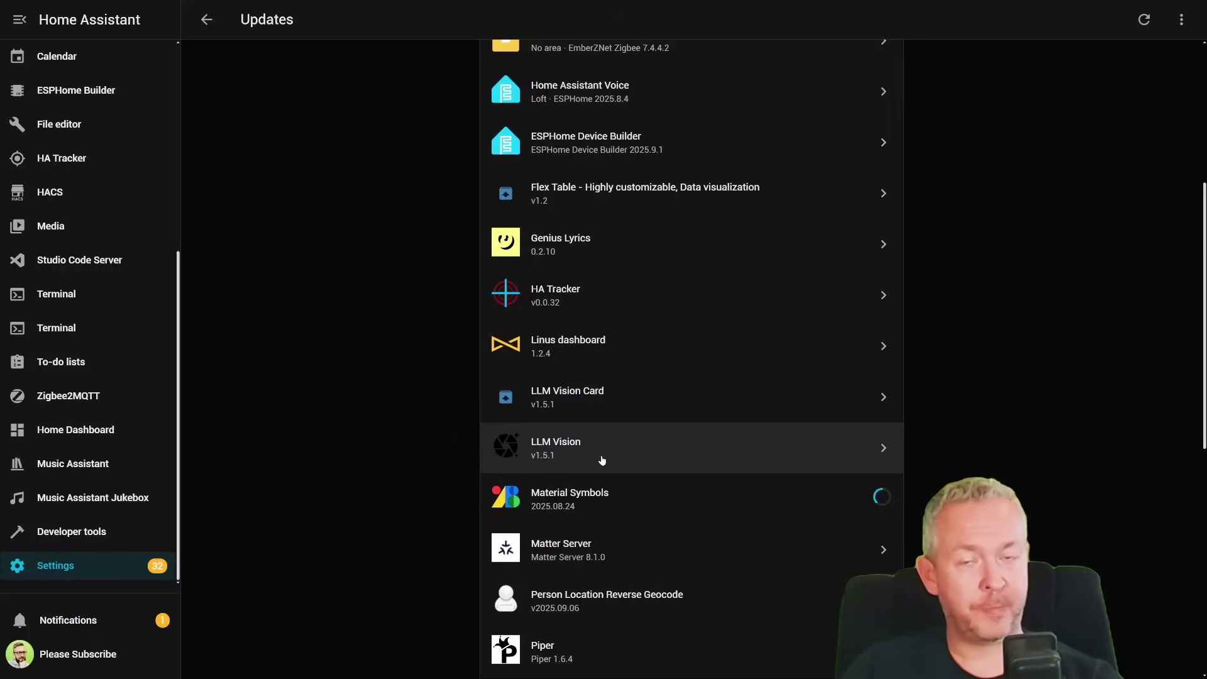
click(625, 413)
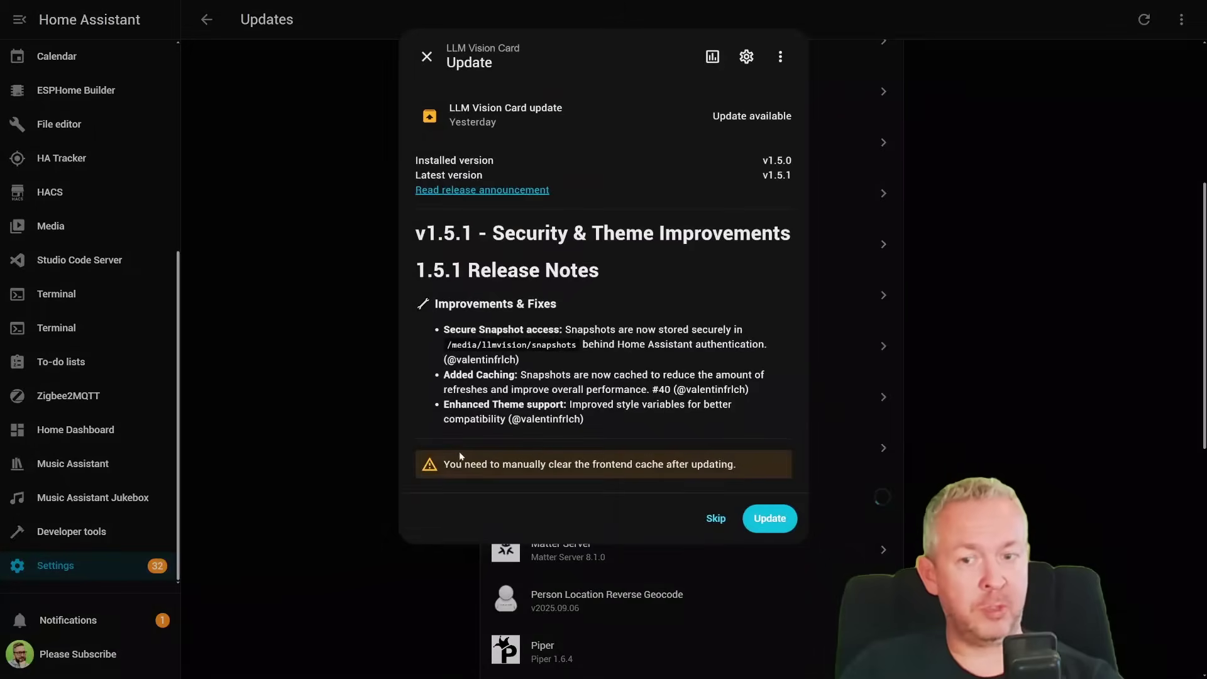
click(951, 336)
click(672, 430)
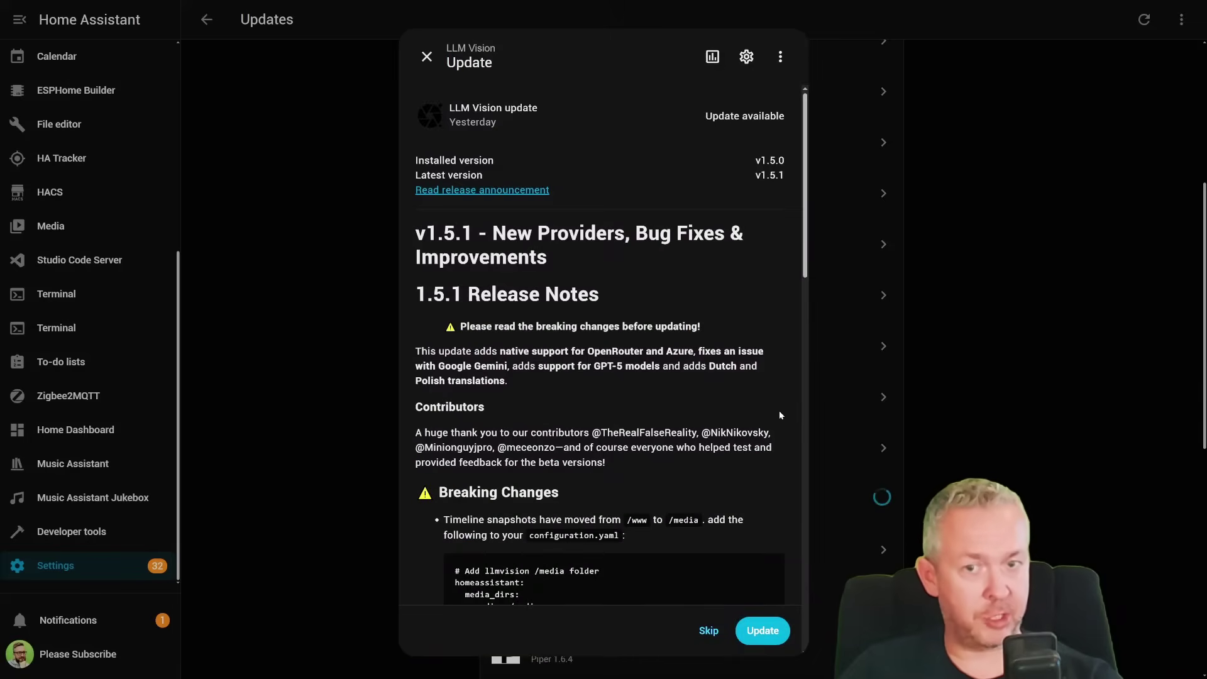
click(1083, 380)
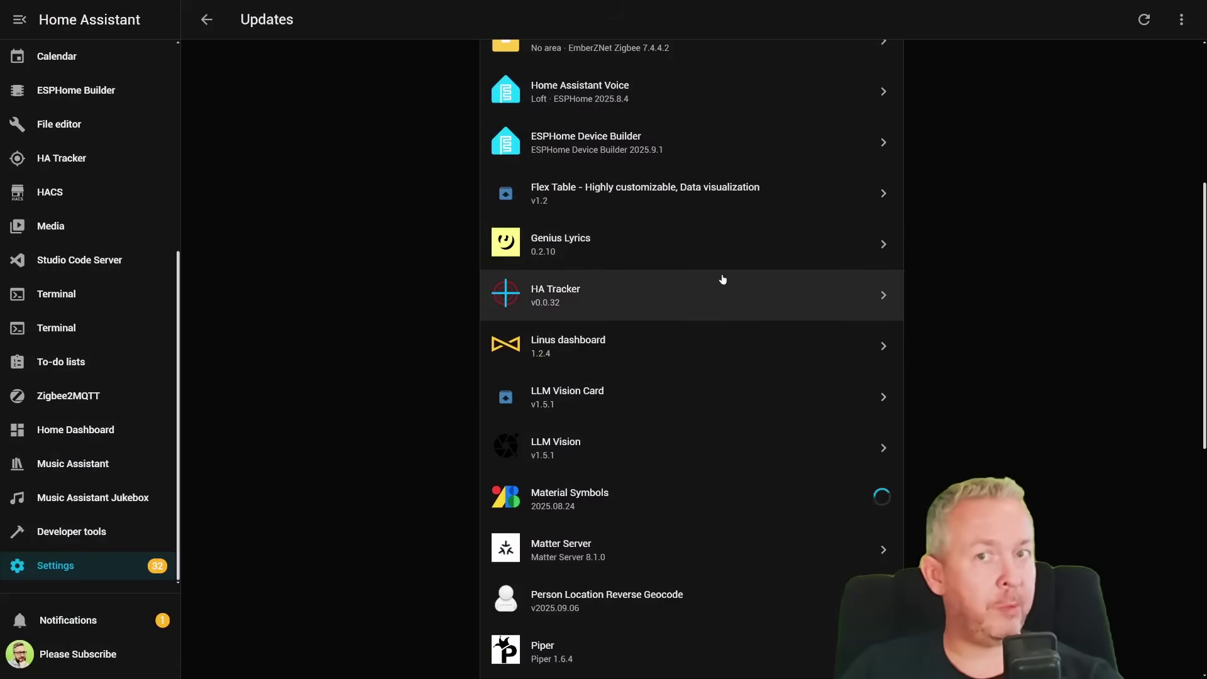
scroll(717, 287, up, 3)
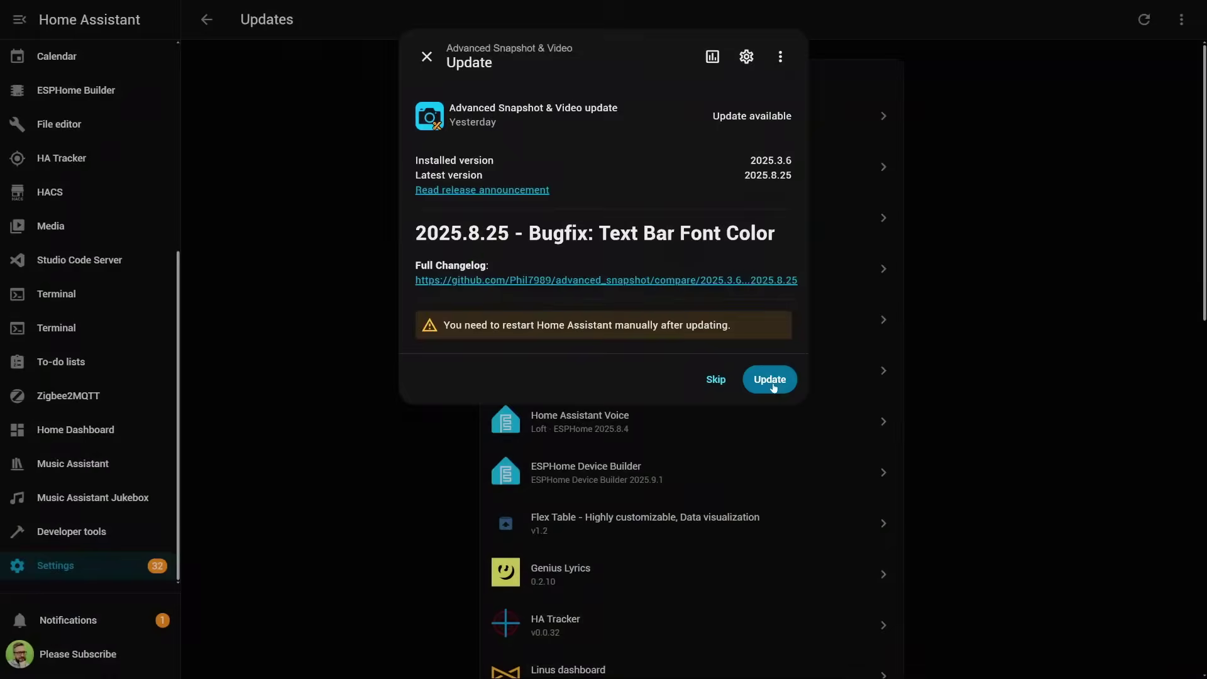
Install Advanced Snapshot & Video, AI Automation Suggester, Check Weather and Duolingo updates, skipping Home Assistant Voice
click(773, 387)
click(767, 216)
click(762, 630)
click(767, 215)
click(762, 630)
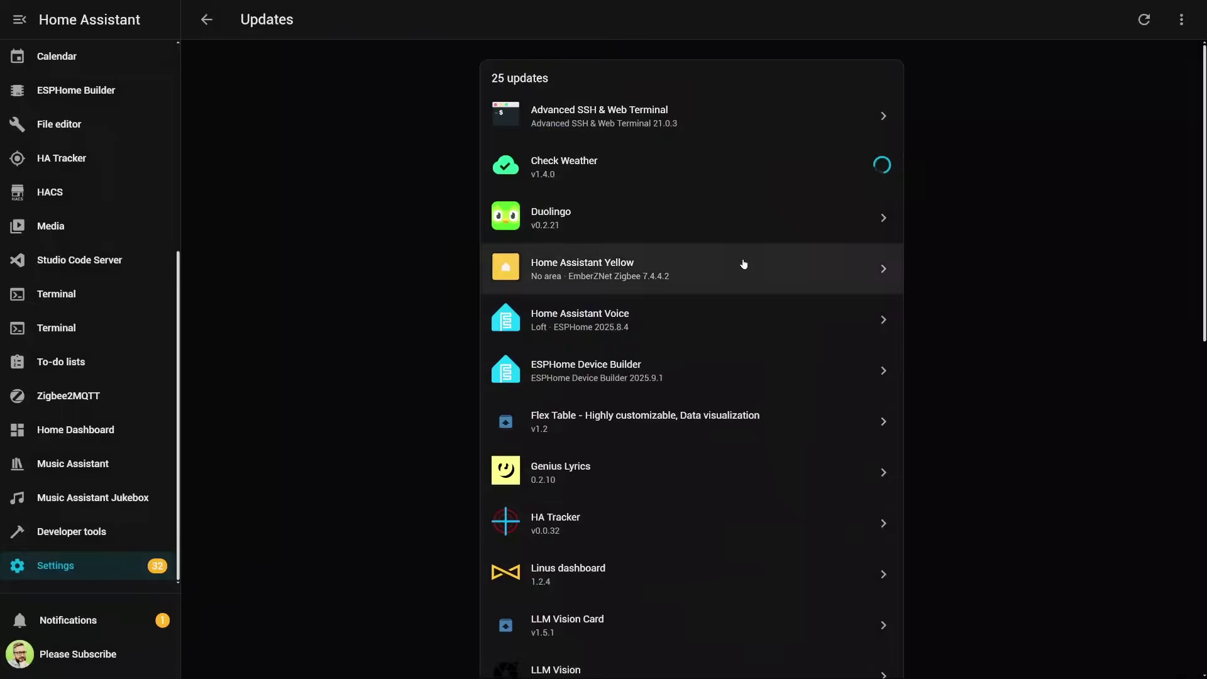
click(724, 230)
click(771, 511)
click(795, 276)
click(789, 299)
Install the Flex Table, Genius Lyrics, HA Tracker, Linus dashboard, LLM Vision and LLM Vision Card updates
click(783, 318)
click(765, 630)
click(795, 372)
click(762, 630)
click(1010, 439)
click(794, 421)
click(762, 631)
click(841, 358)
click(763, 631)
click(723, 421)
click(763, 631)
click(723, 319)
click(763, 631)
Install Powercalc, Presence Simulation, Retry, Simple Inventory and Tuya Local updates, leaving Uptime Kuma unupdated
click(732, 400)
click(771, 364)
click(811, 472)
click(771, 364)
click(857, 468)
click(770, 364)
click(795, 471)
click(770, 542)
click(779, 420)
click(771, 365)
click(833, 527)
click(763, 630)
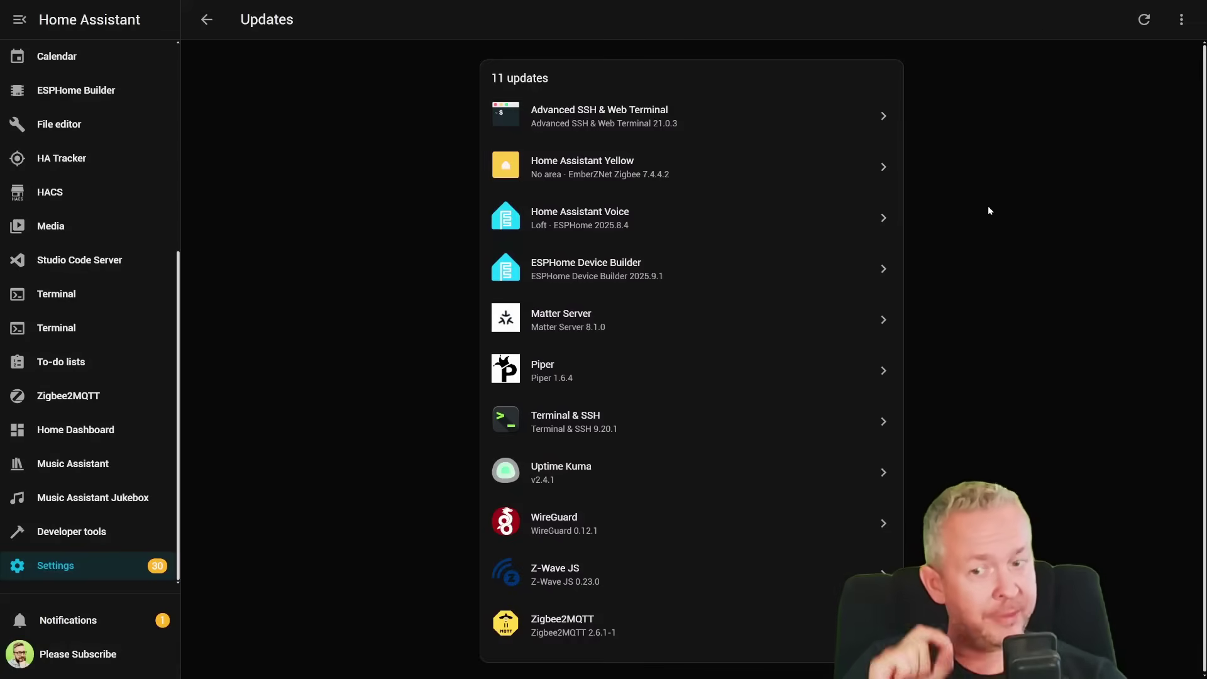
click(596, 492)
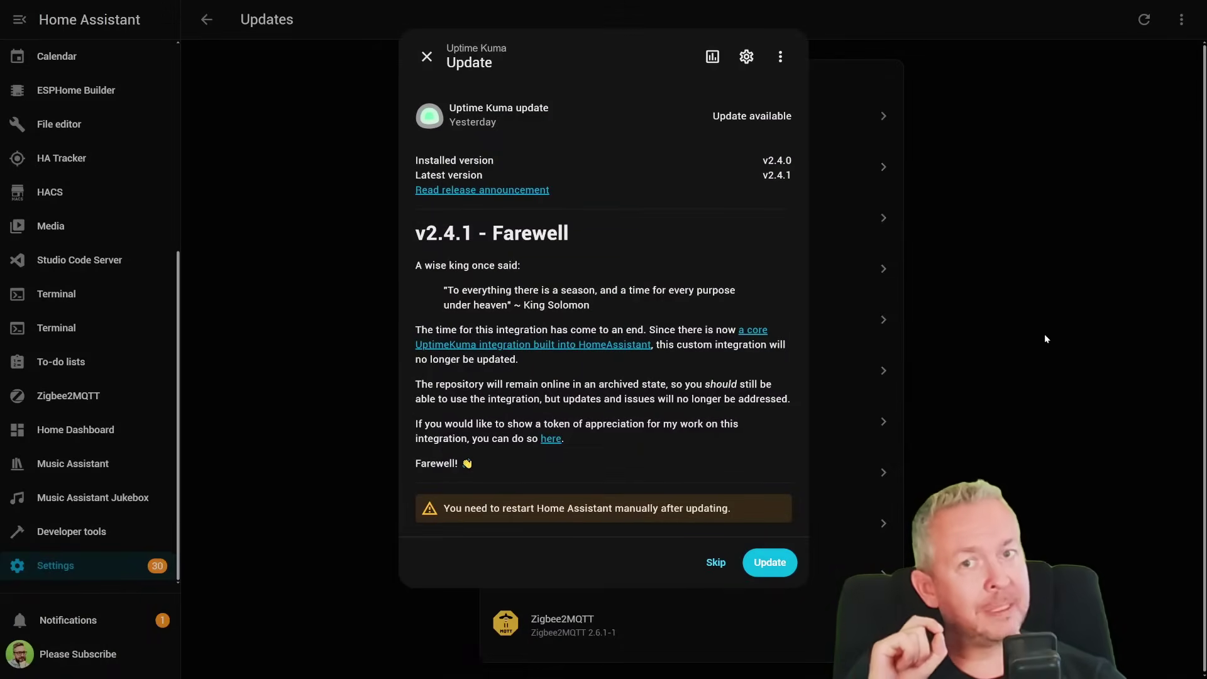
click(1029, 351)
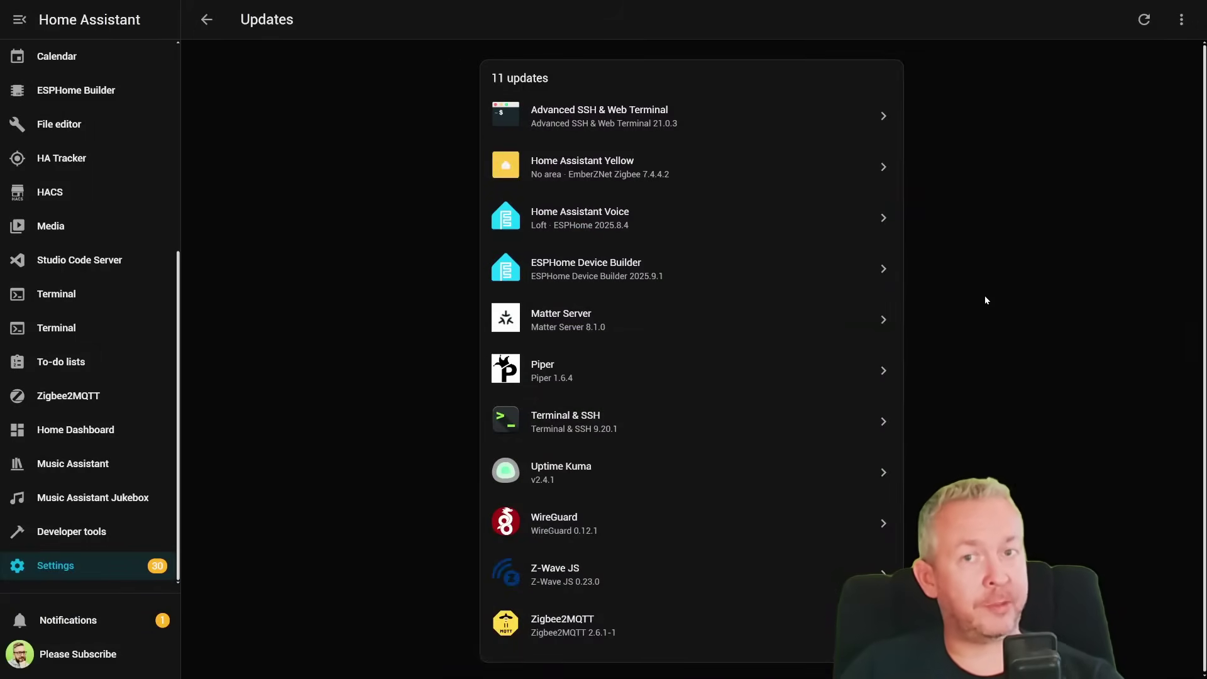
Fully restart Home Assistant from Developer tools and confirm the restart
click(70, 531)
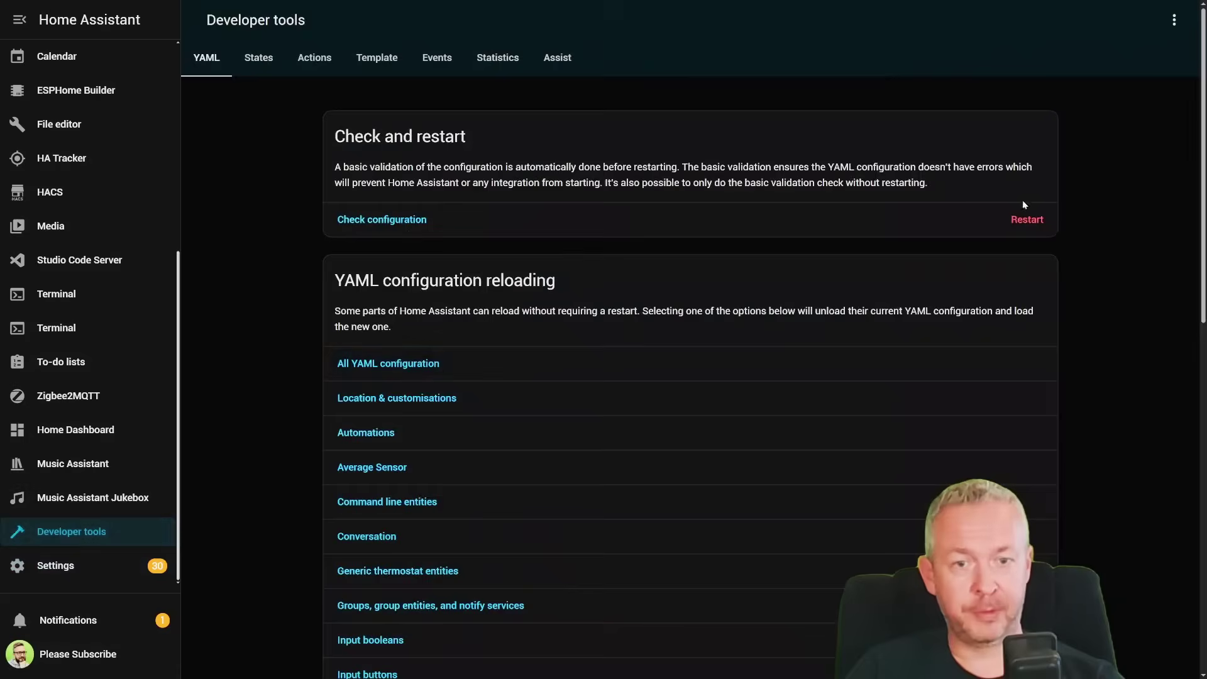
click(1027, 259)
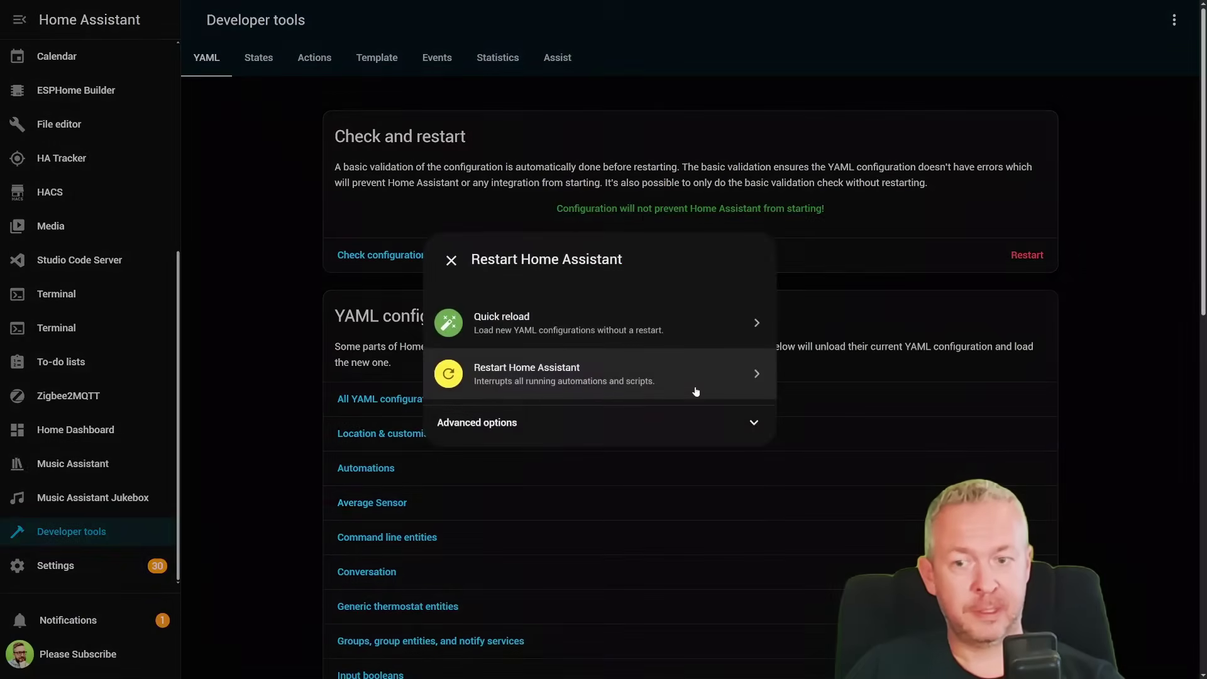
click(707, 375)
click(703, 379)
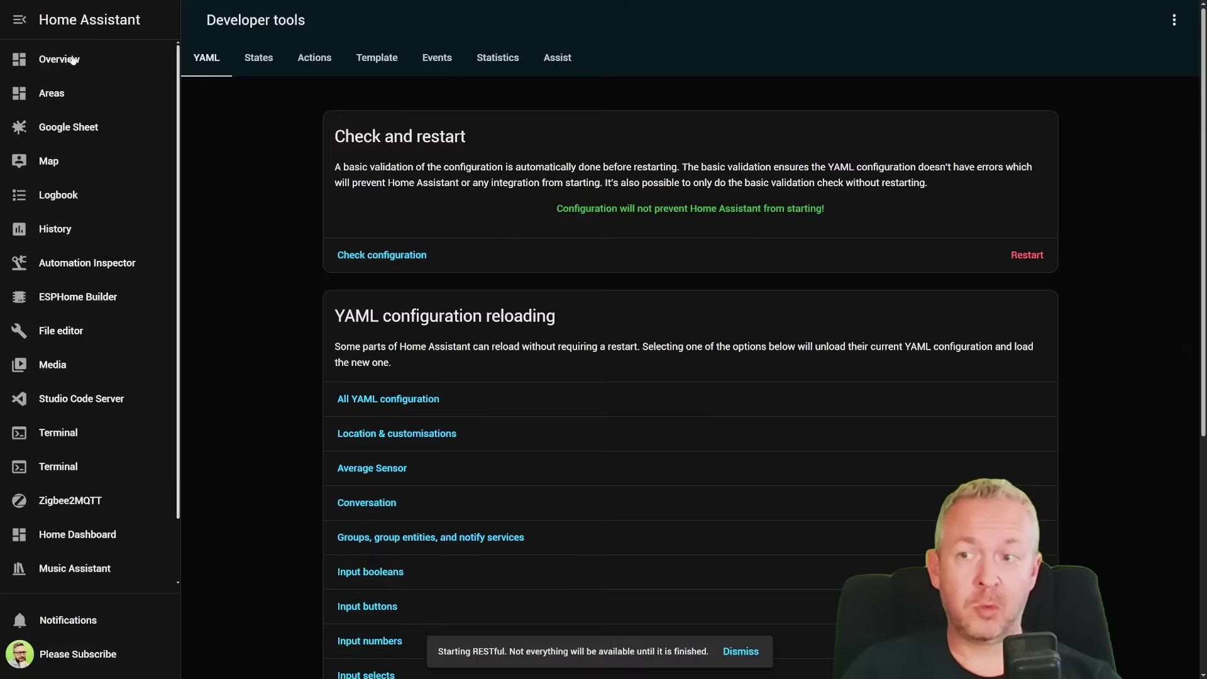
Check the Overview dashboard's HACS, thermostat, 3D printer and Home views after the restart
click(70, 67)
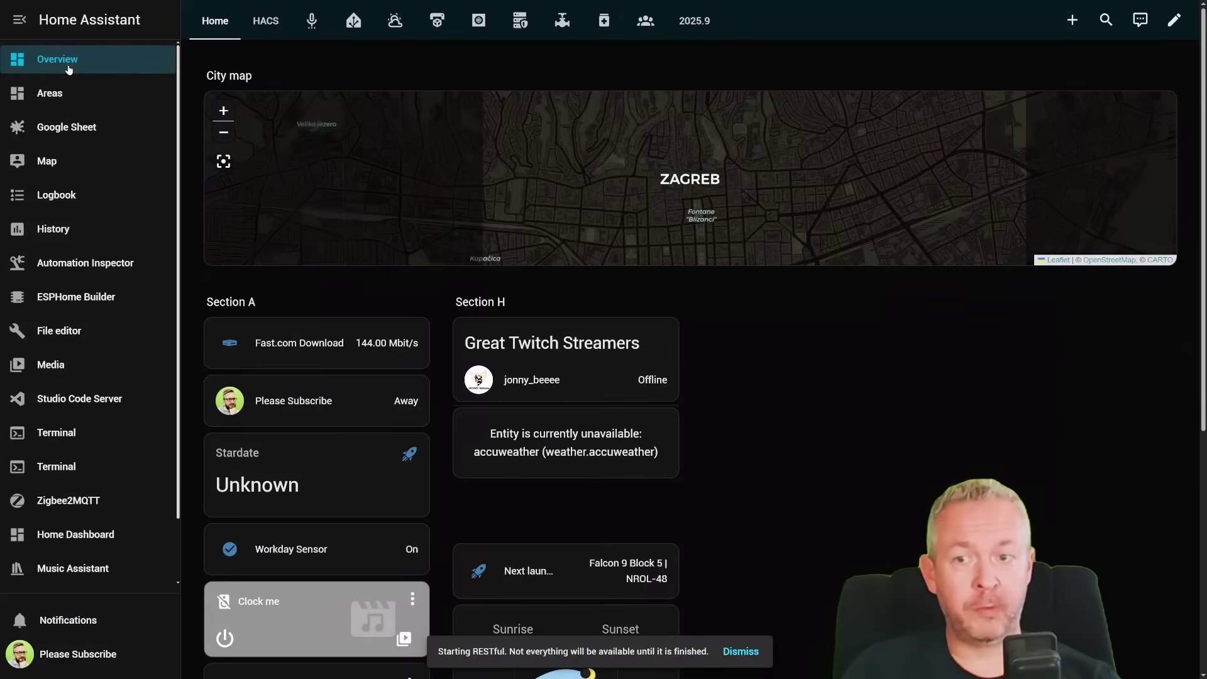
scroll(458, 379, down, 6)
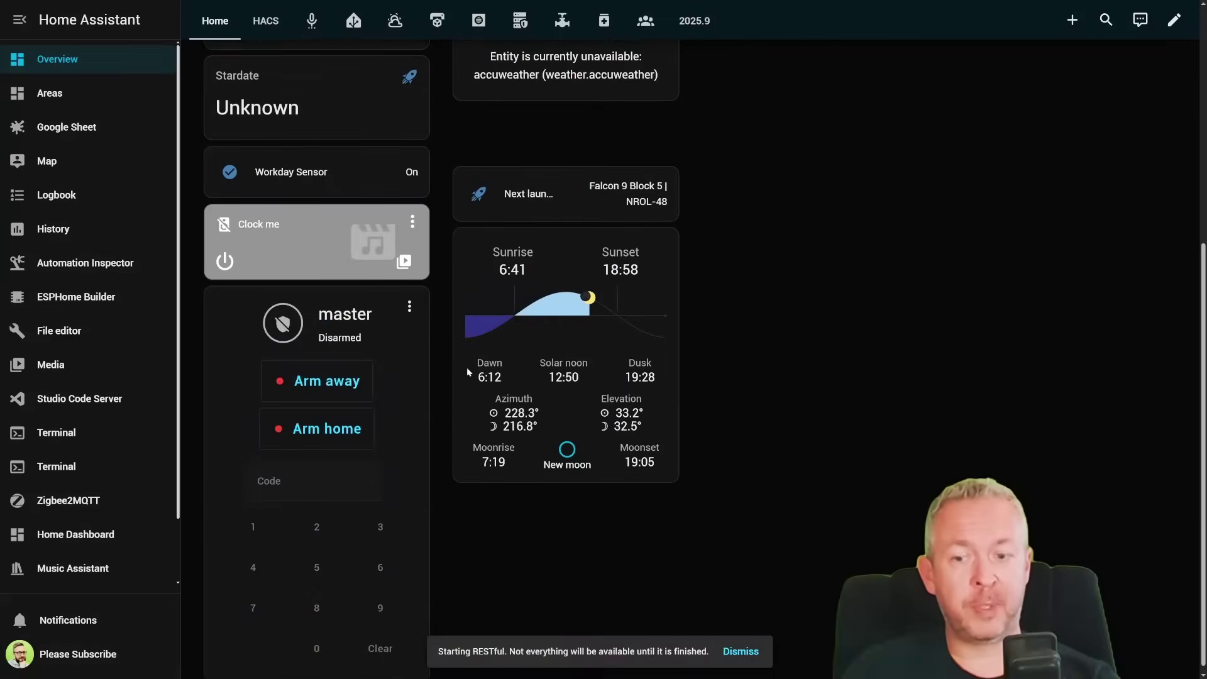
scroll(469, 362, up, 6)
click(265, 21)
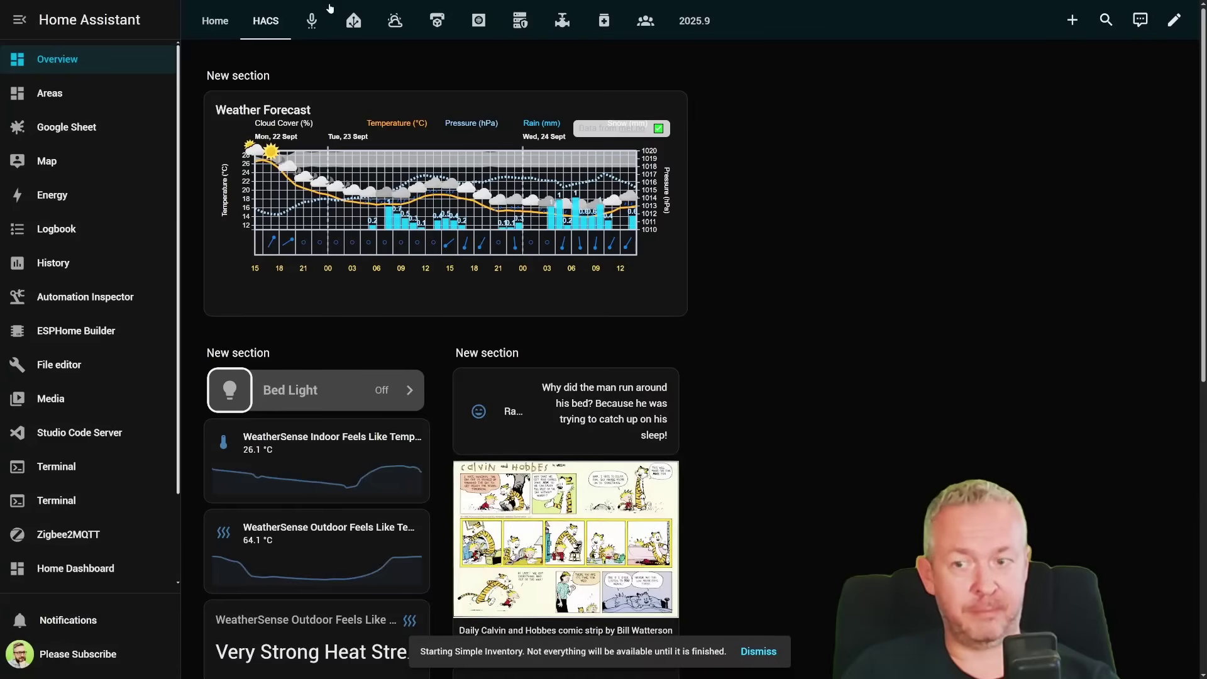
click(333, 13)
click(438, 21)
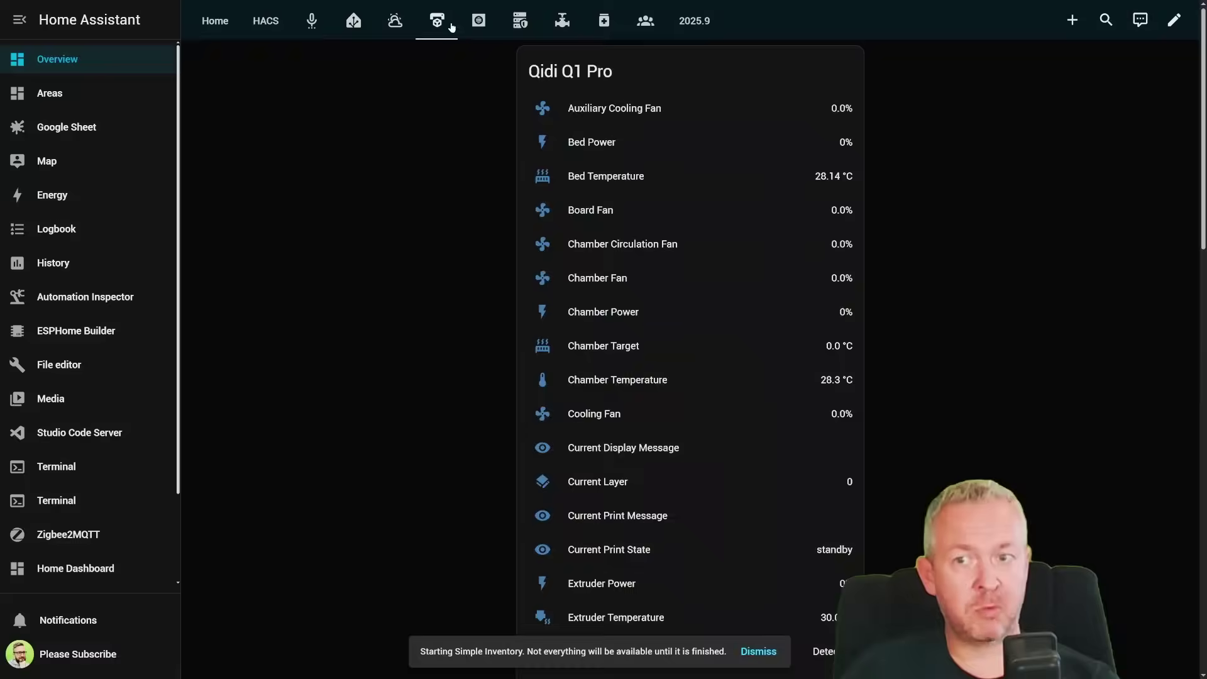
click(208, 17)
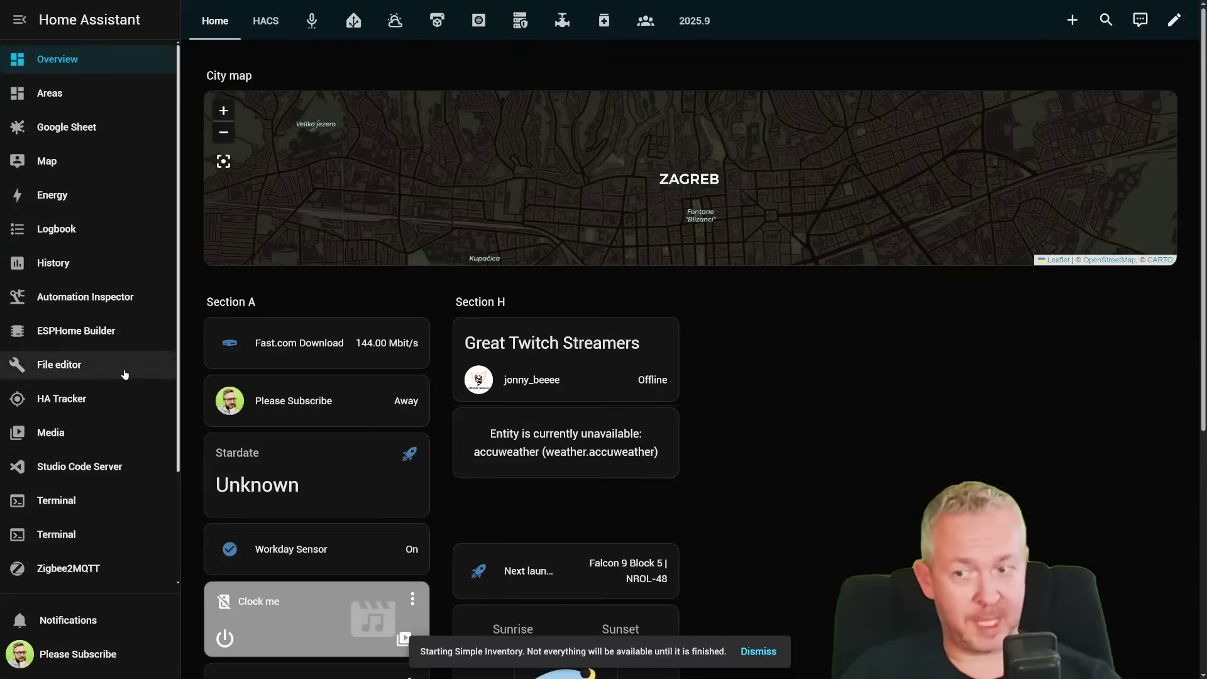
scroll(77, 581, down, 3)
Open the Advanced SSH & Web Terminal update from the full Settings updates list
click(79, 579)
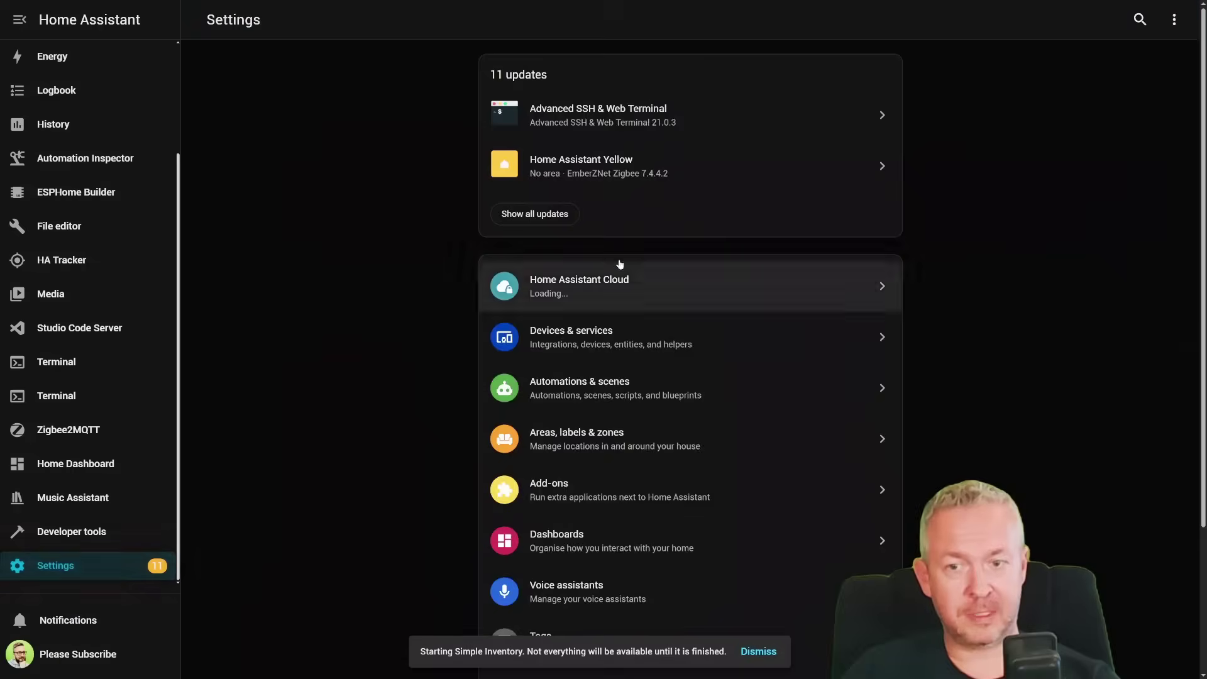
click(529, 211)
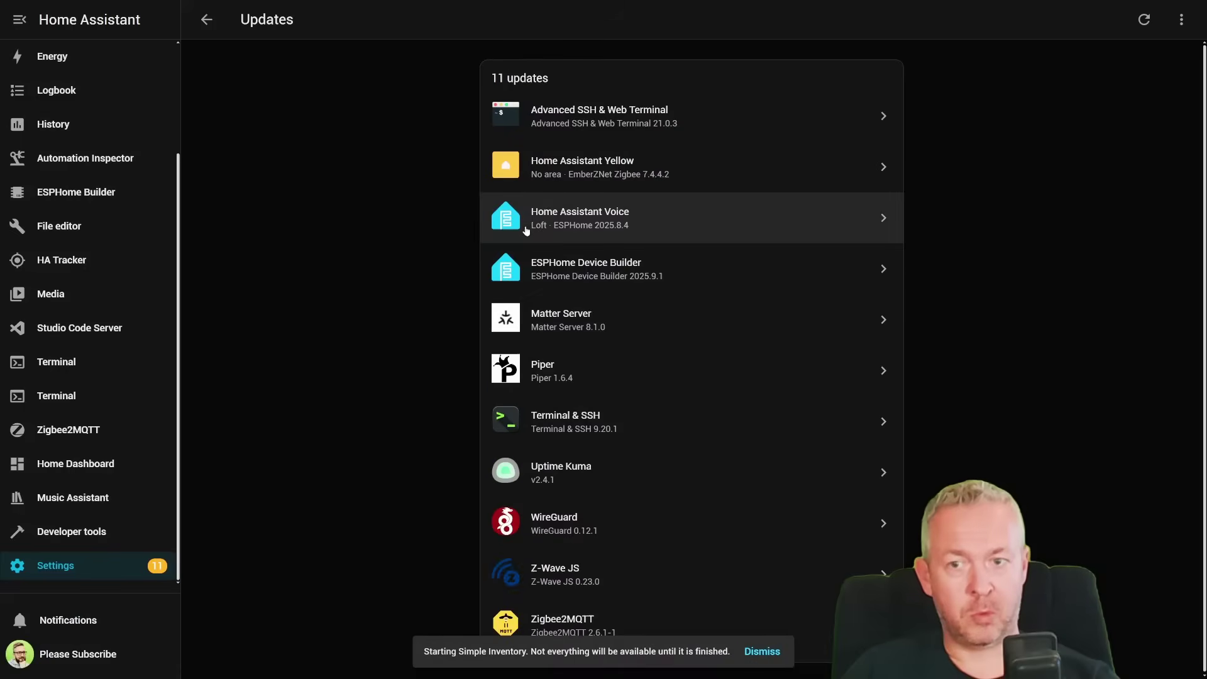
click(722, 107)
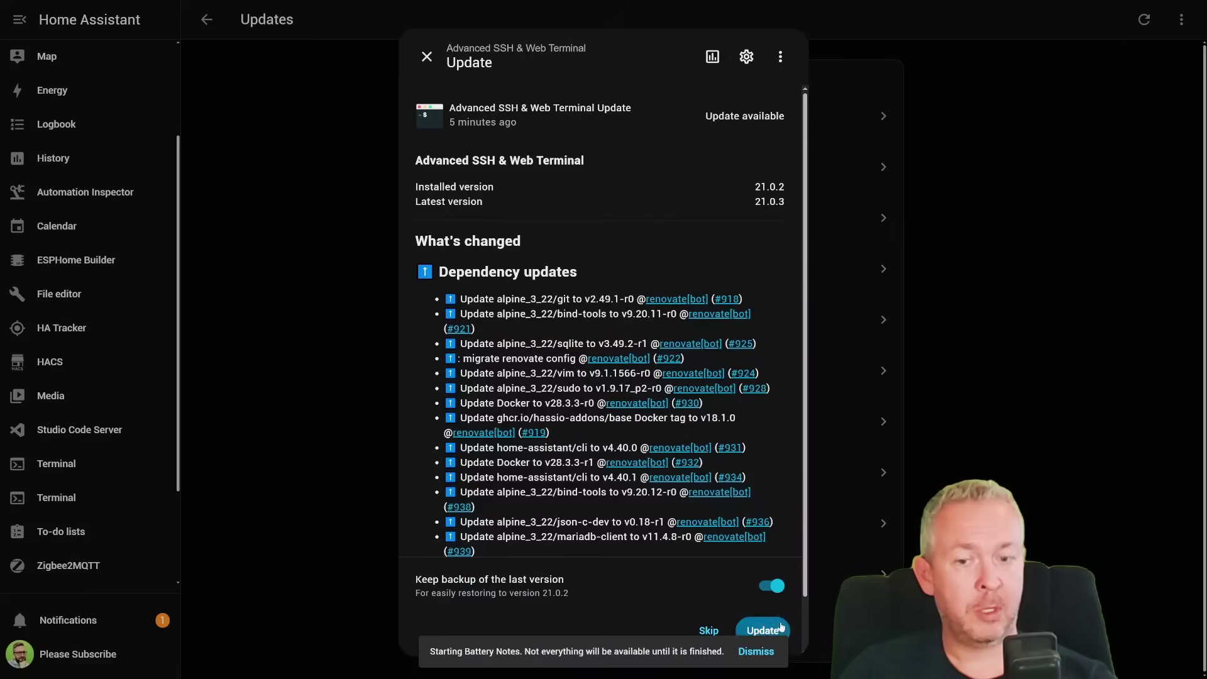
Leave Keep backup of the last version on and install Advanced SSH & Web Terminal 21.0.3
click(762, 587)
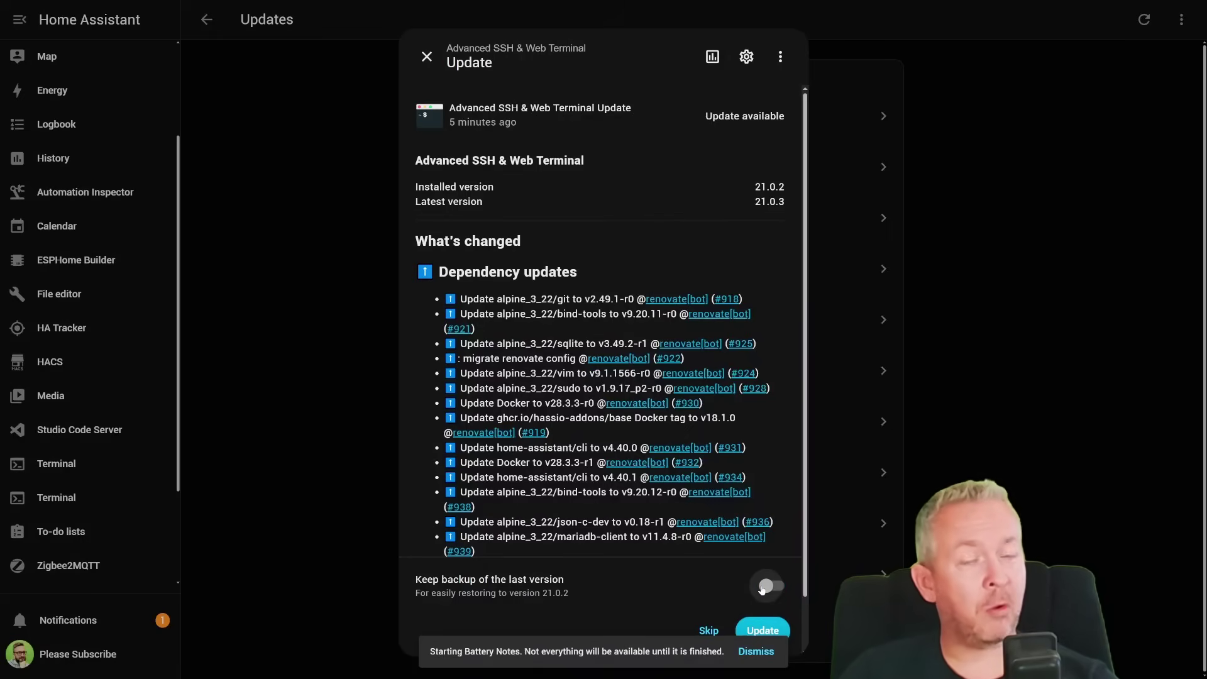
click(763, 588)
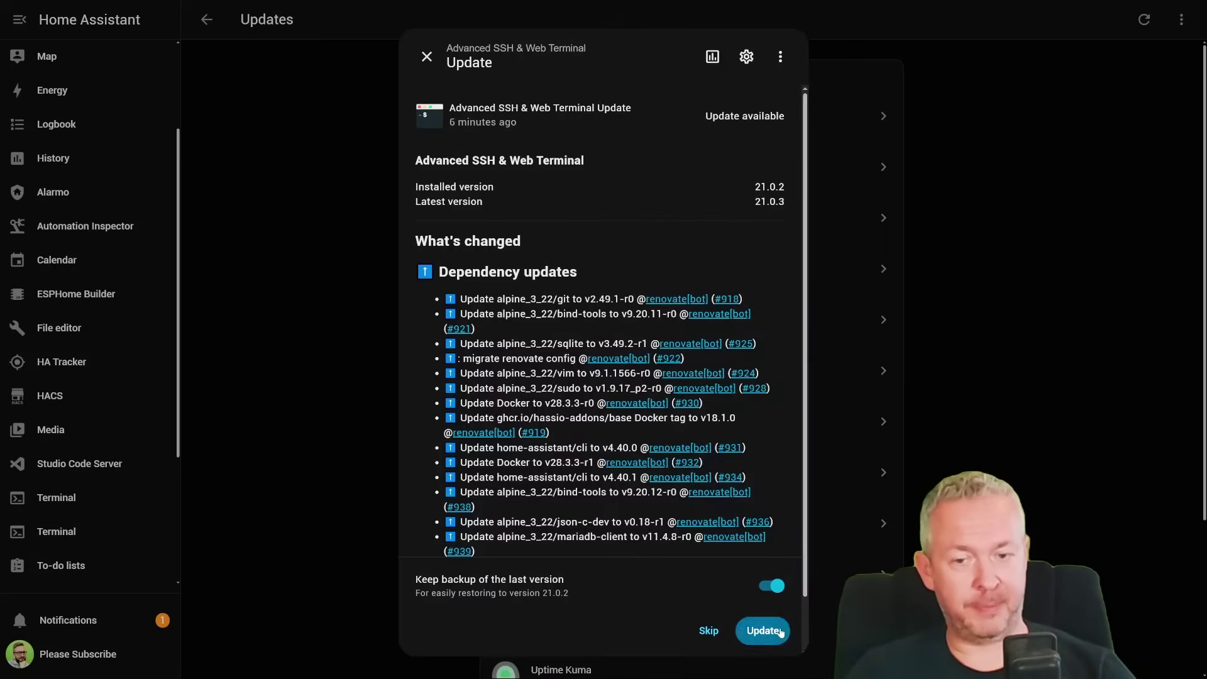
click(780, 632)
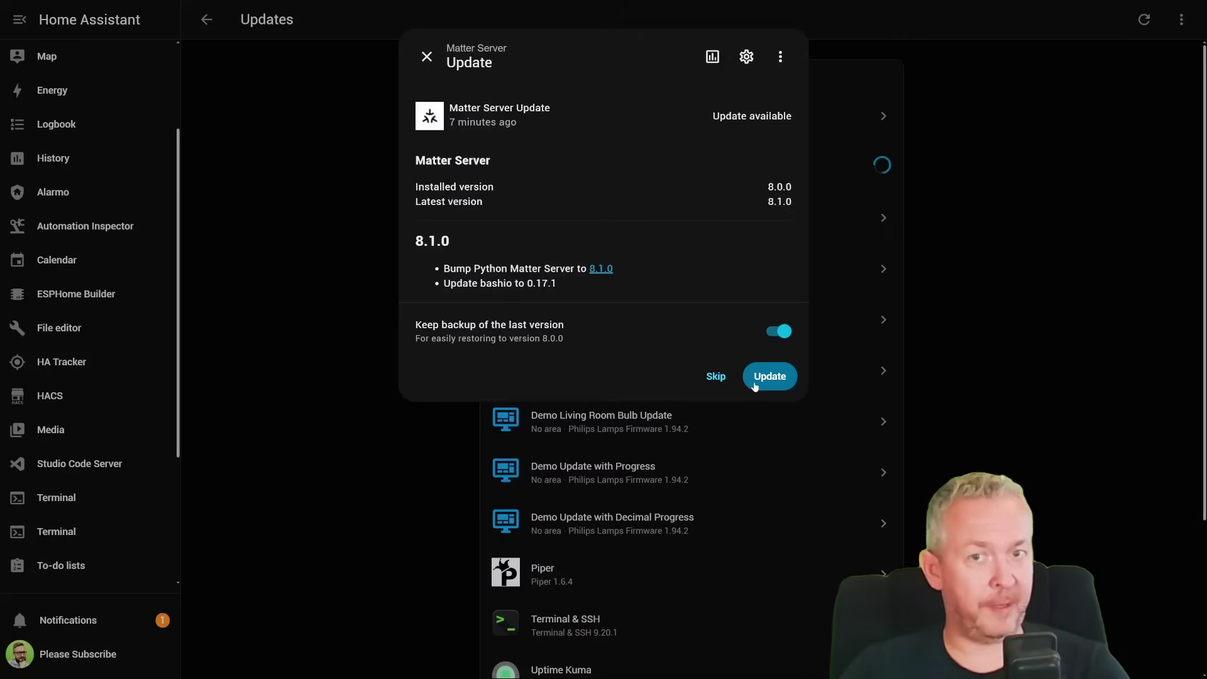
Dismiss the Matter Server update and start the ESPHome Device Builder update
click(755, 380)
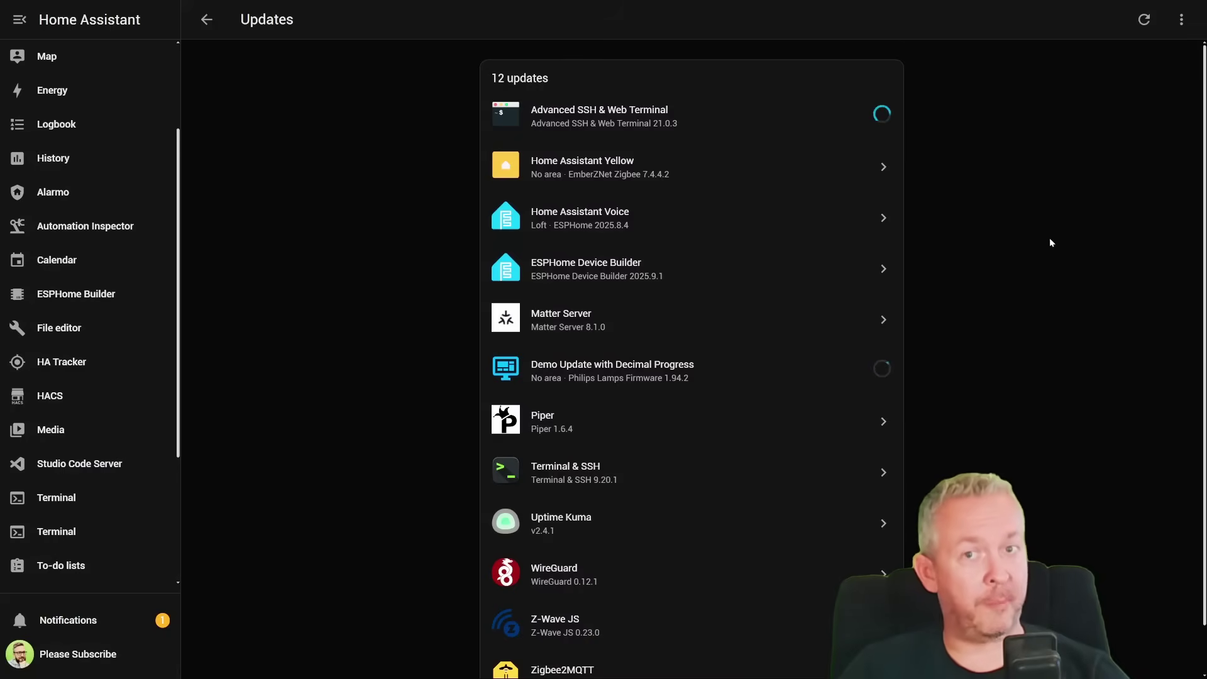
click(594, 119)
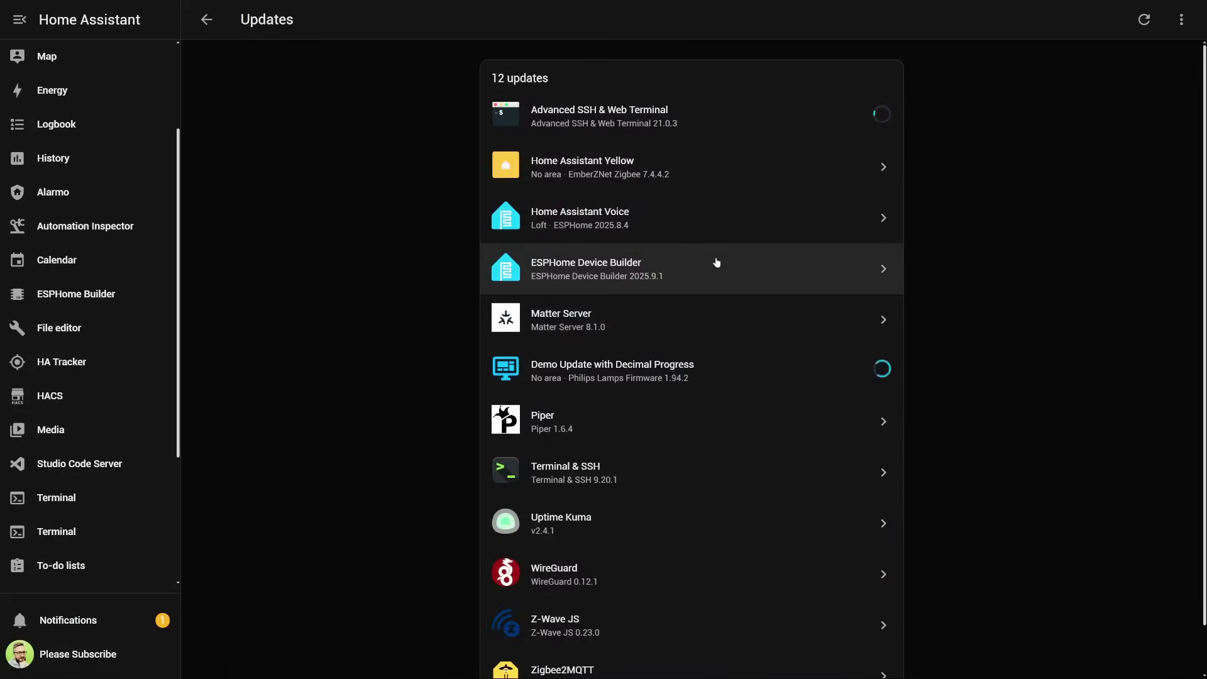
click(722, 226)
click(1025, 310)
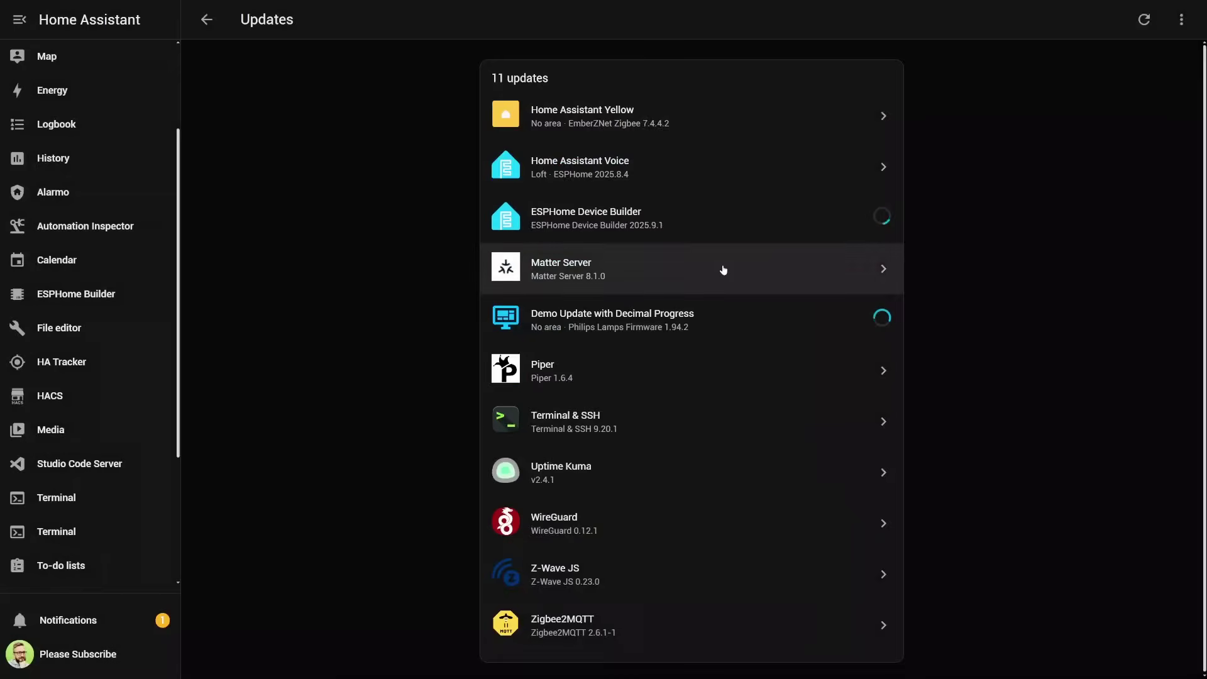
Return to the pending updates list and start the Piper update
click(206, 19)
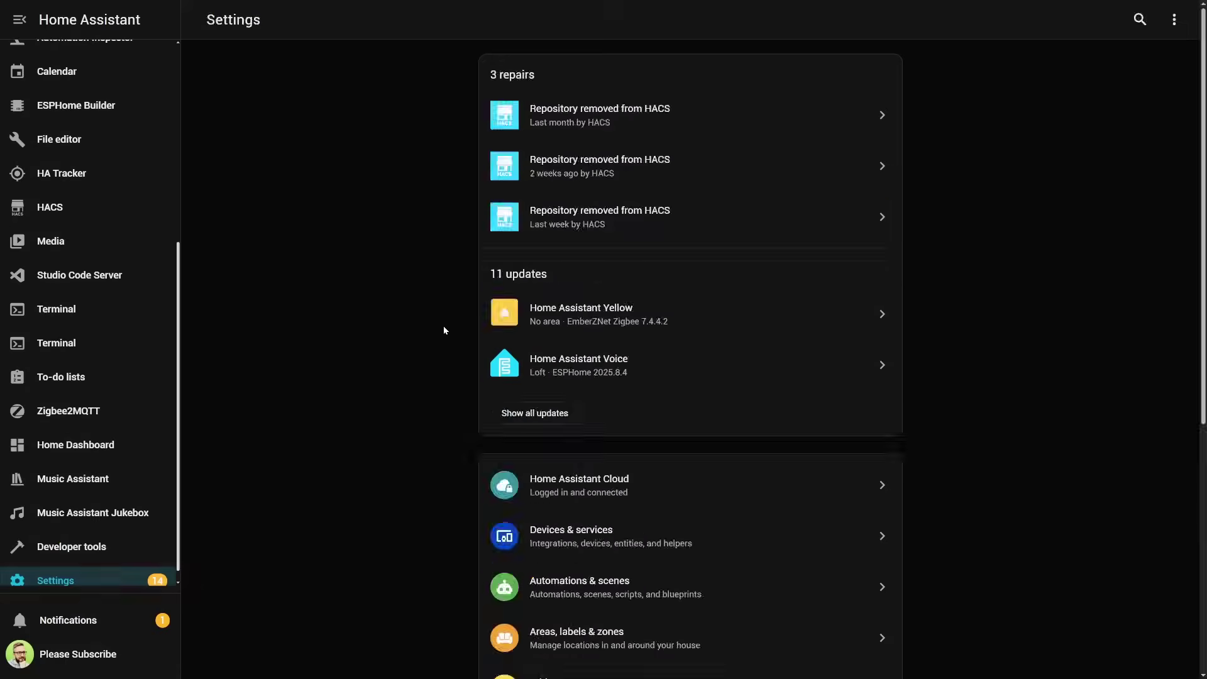
click(522, 412)
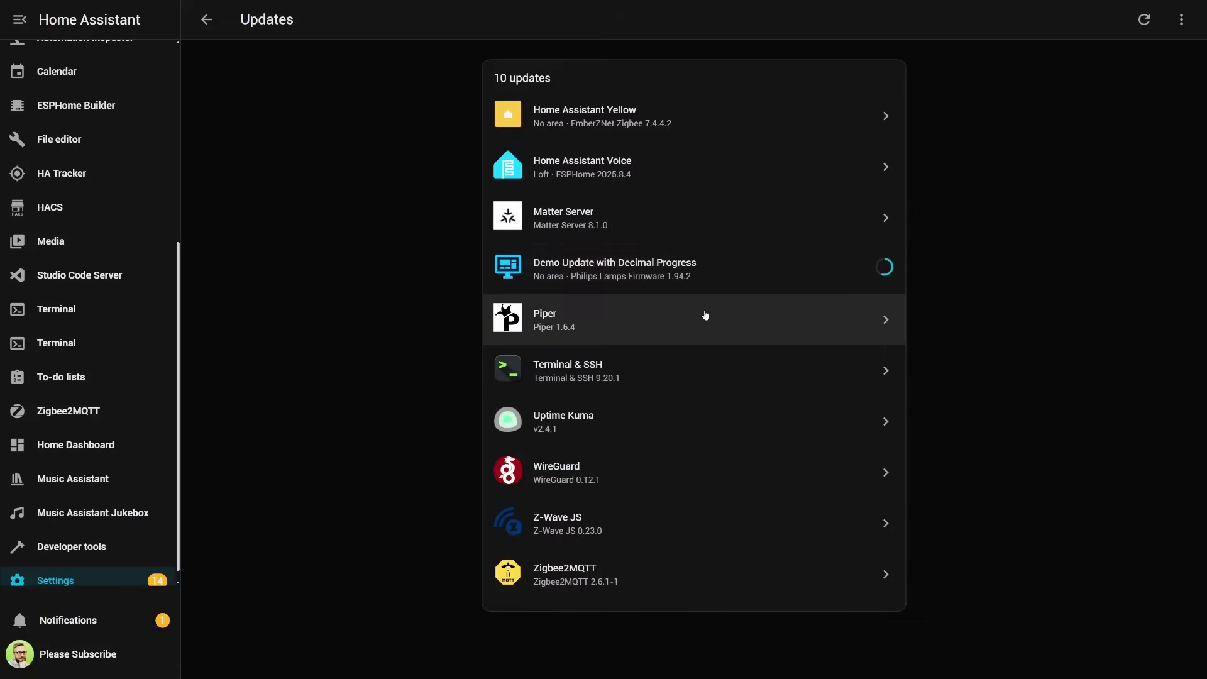
click(703, 315)
click(779, 363)
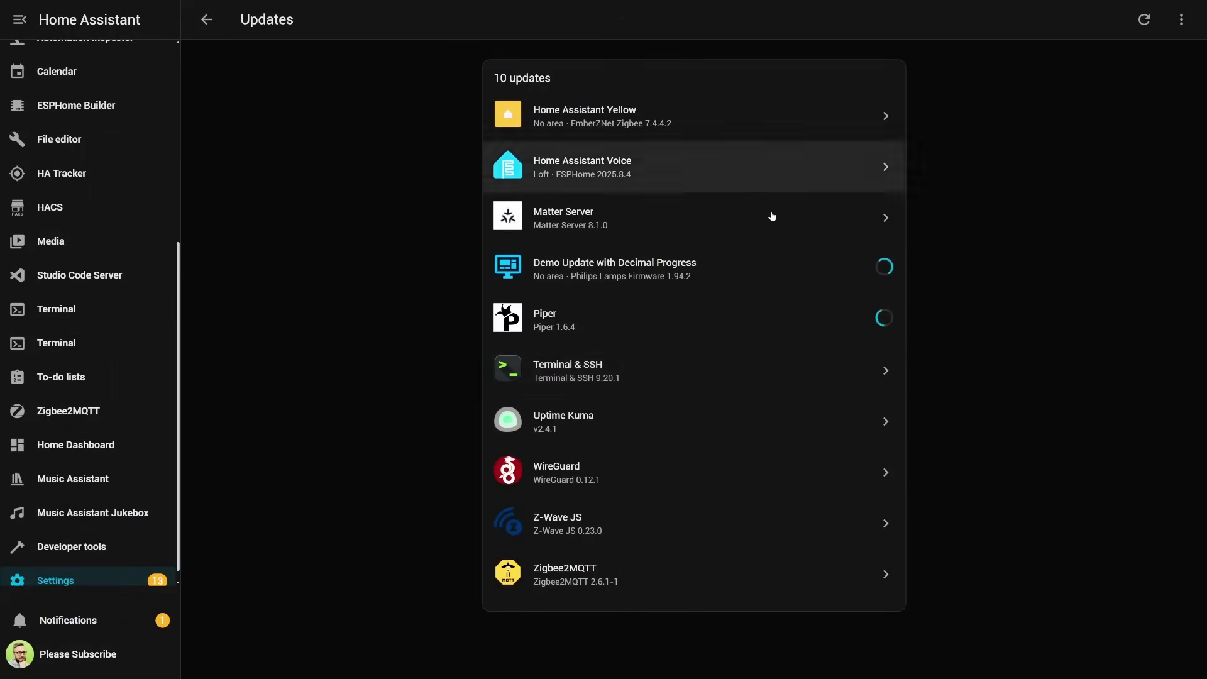
Start the Terminal & SSH, WireGuard and Matter Server add-on updates from their update dialogs
click(744, 370)
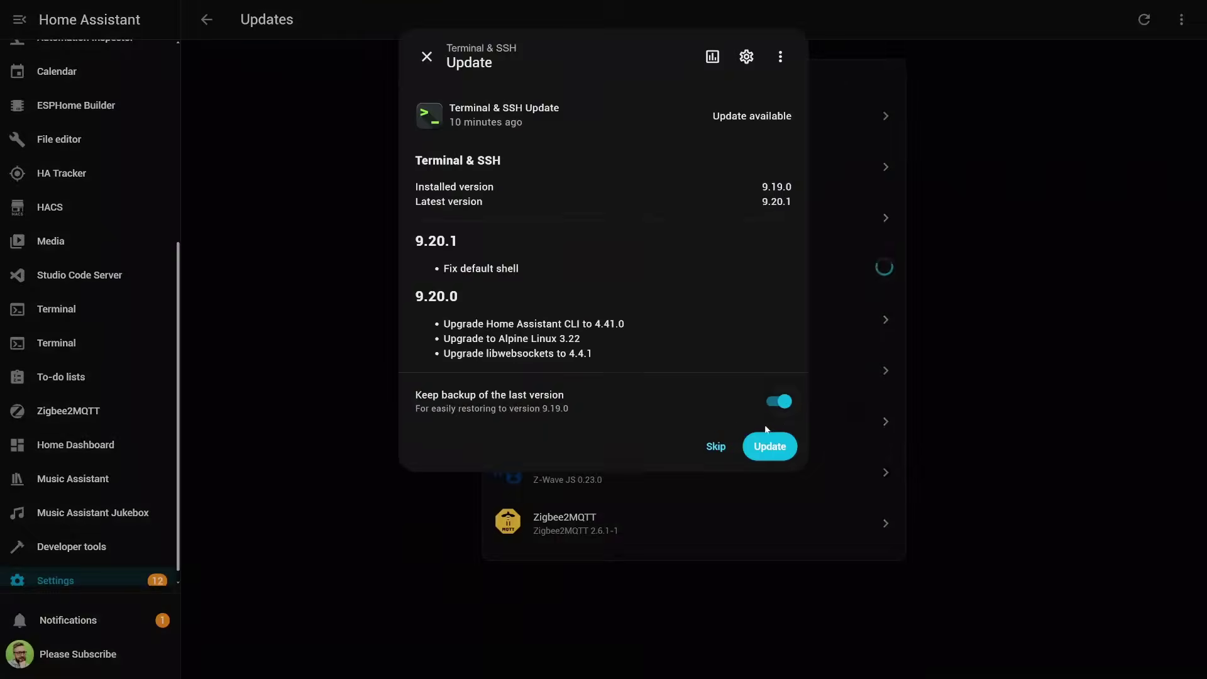
click(769, 446)
click(1136, 417)
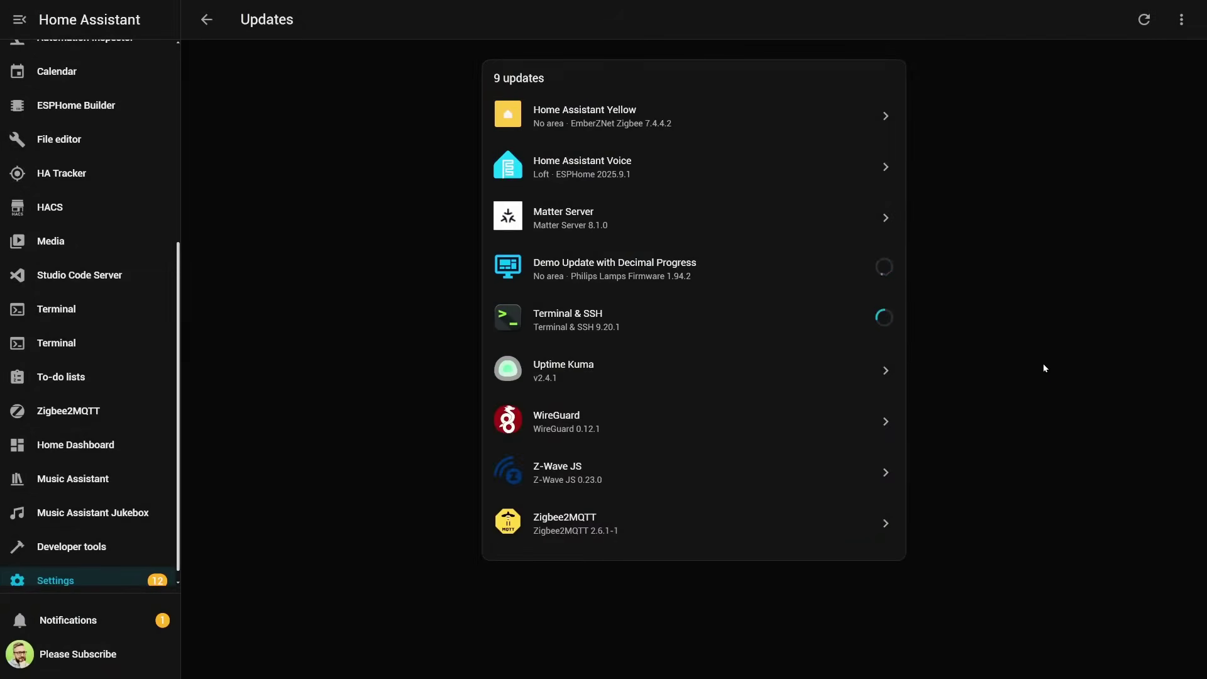
click(681, 378)
click(771, 507)
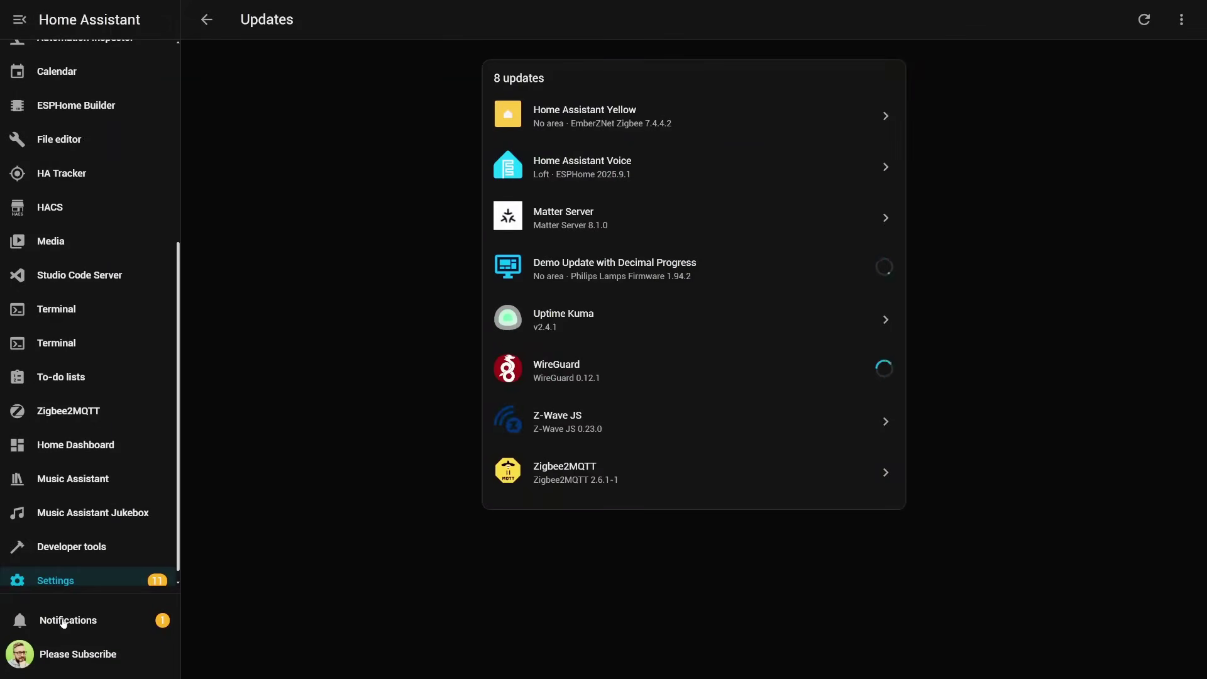
scroll(126, 567, down, 1)
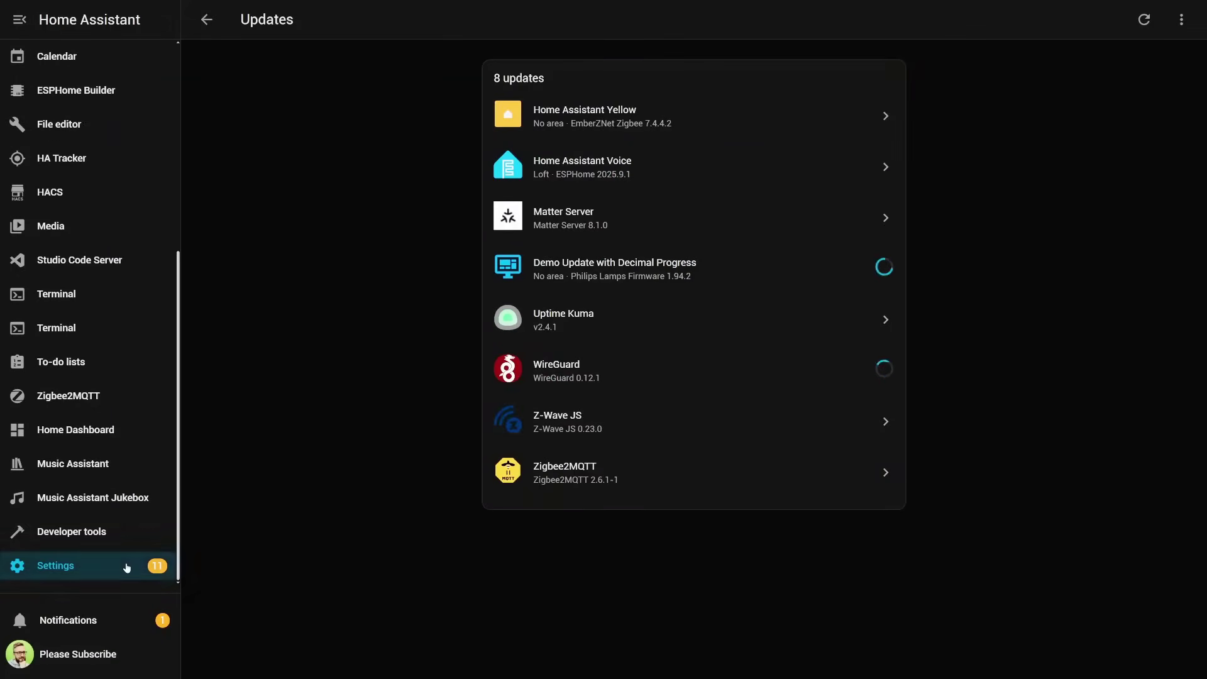
click(838, 237)
click(769, 376)
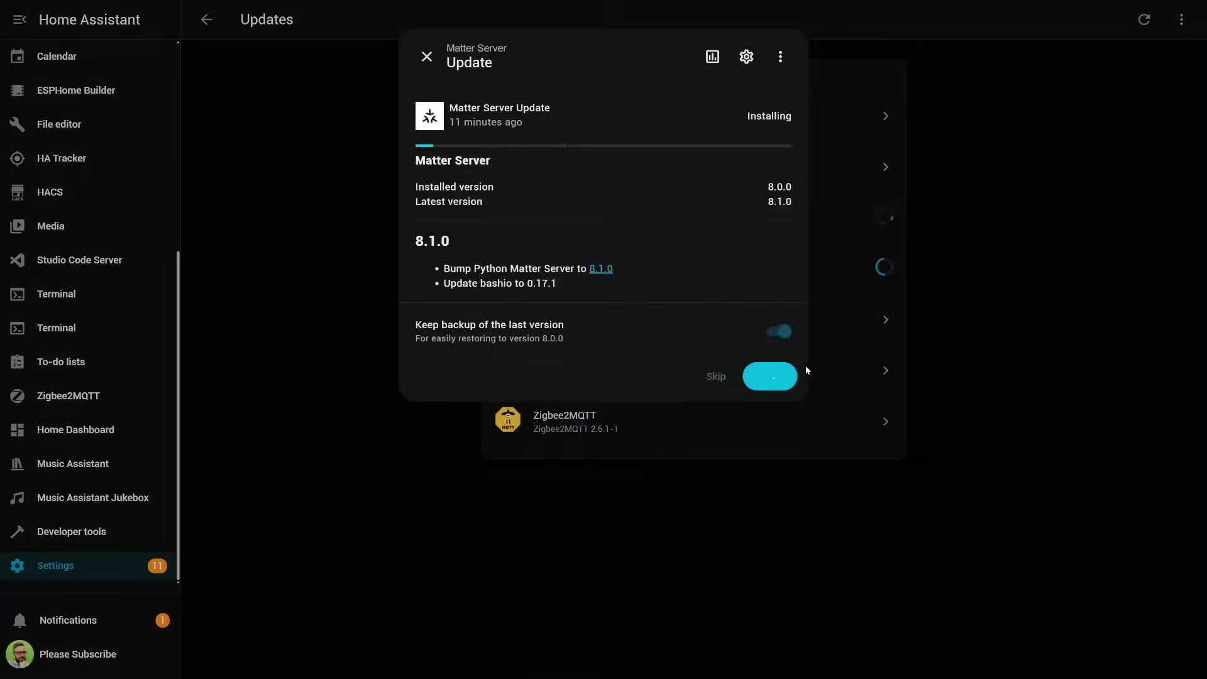
click(935, 322)
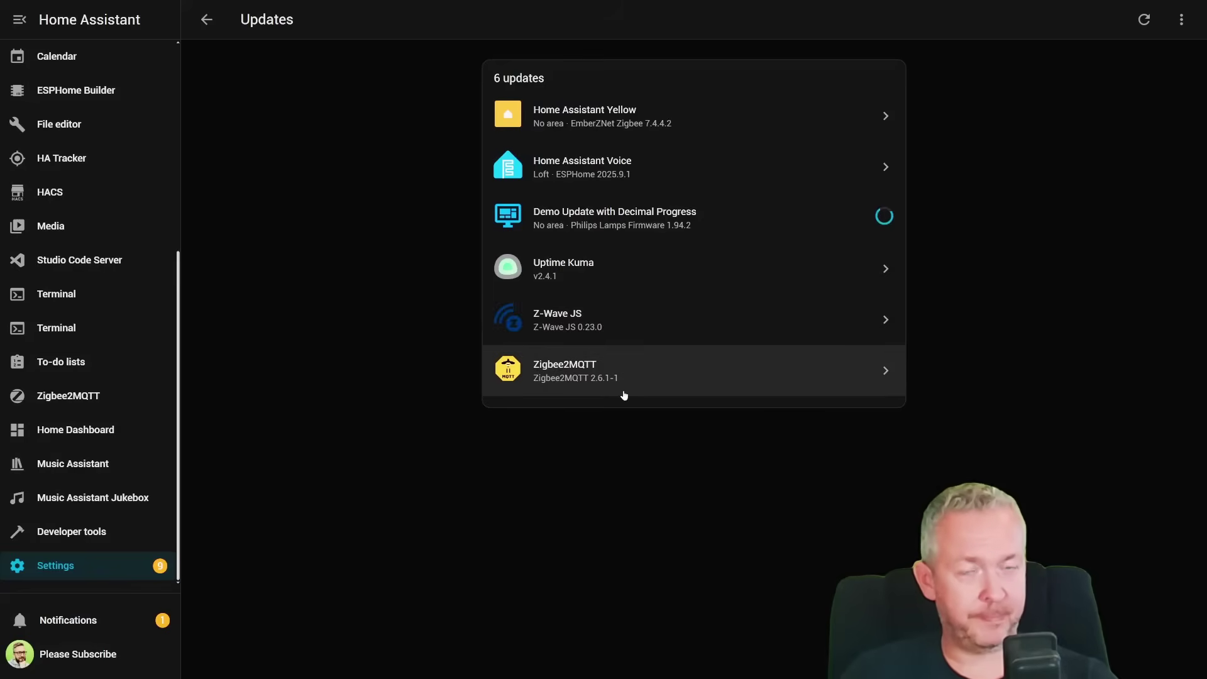
Review the Z-Wave JS release notes and install version 0.23.0
click(622, 321)
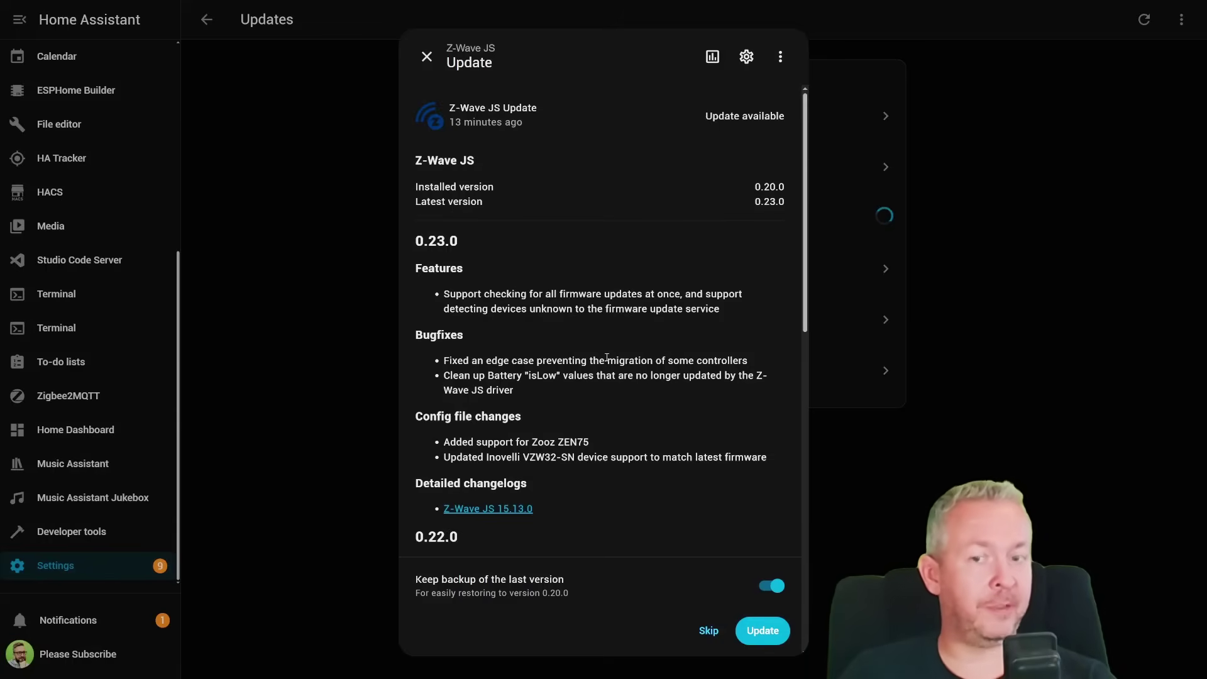
scroll(584, 416, down, 10)
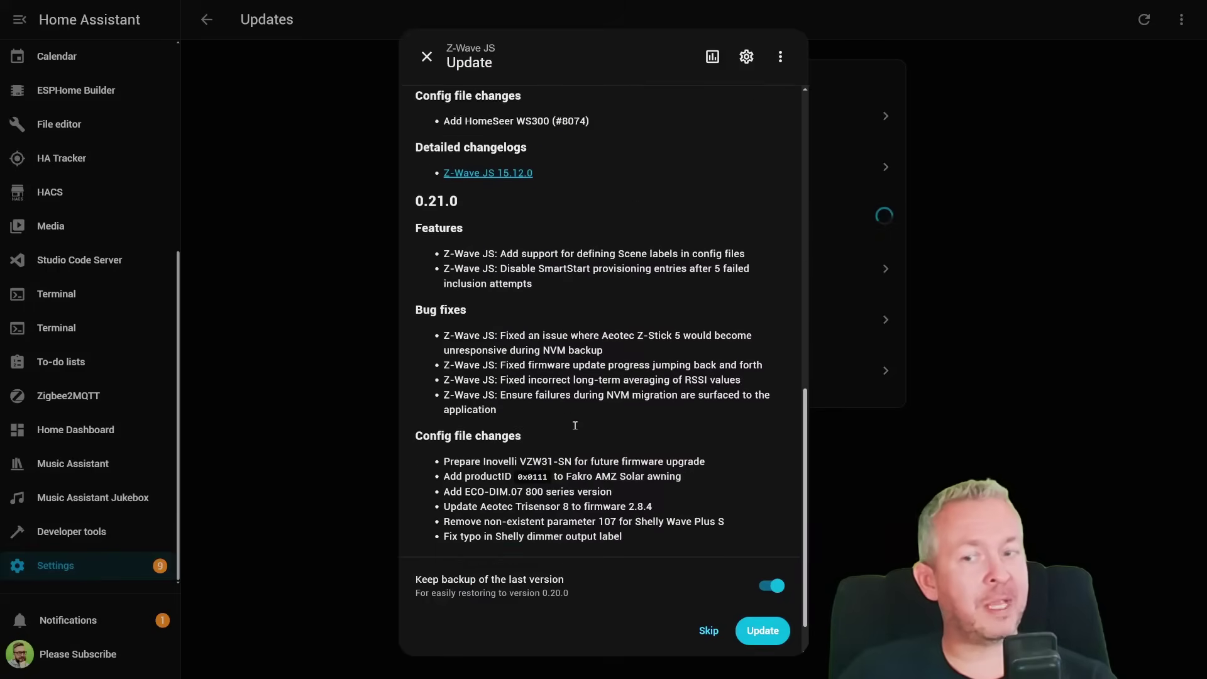
scroll(583, 414, up, 10)
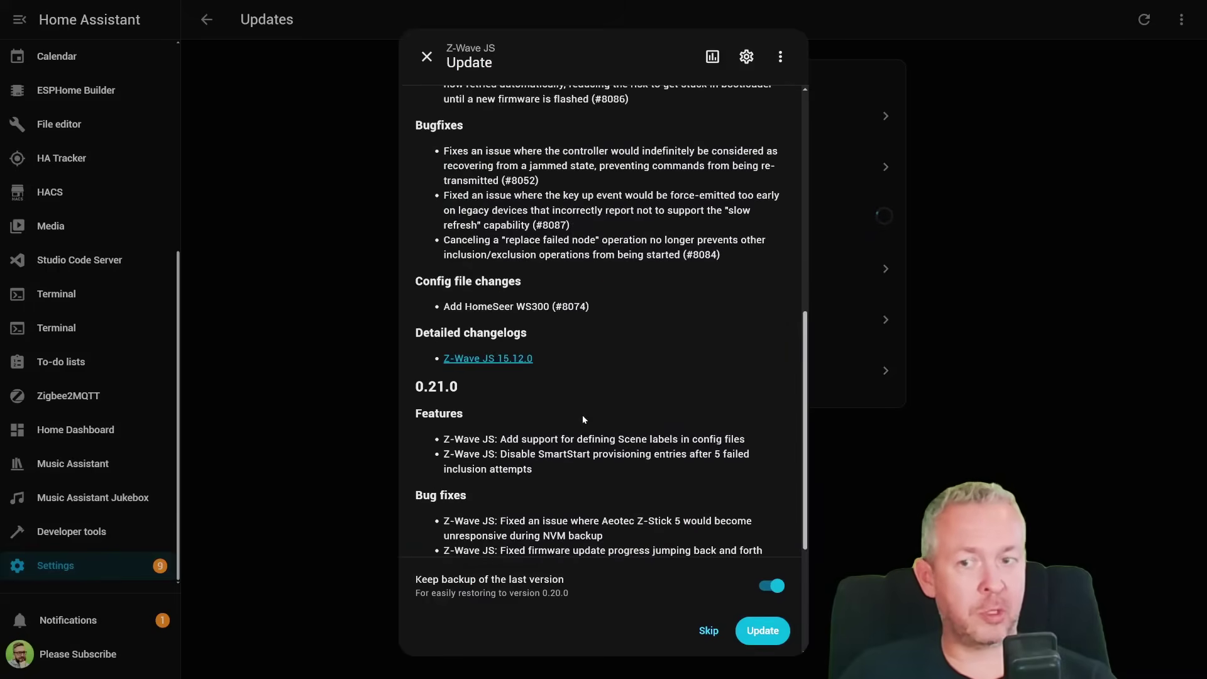
scroll(584, 418, up, 1)
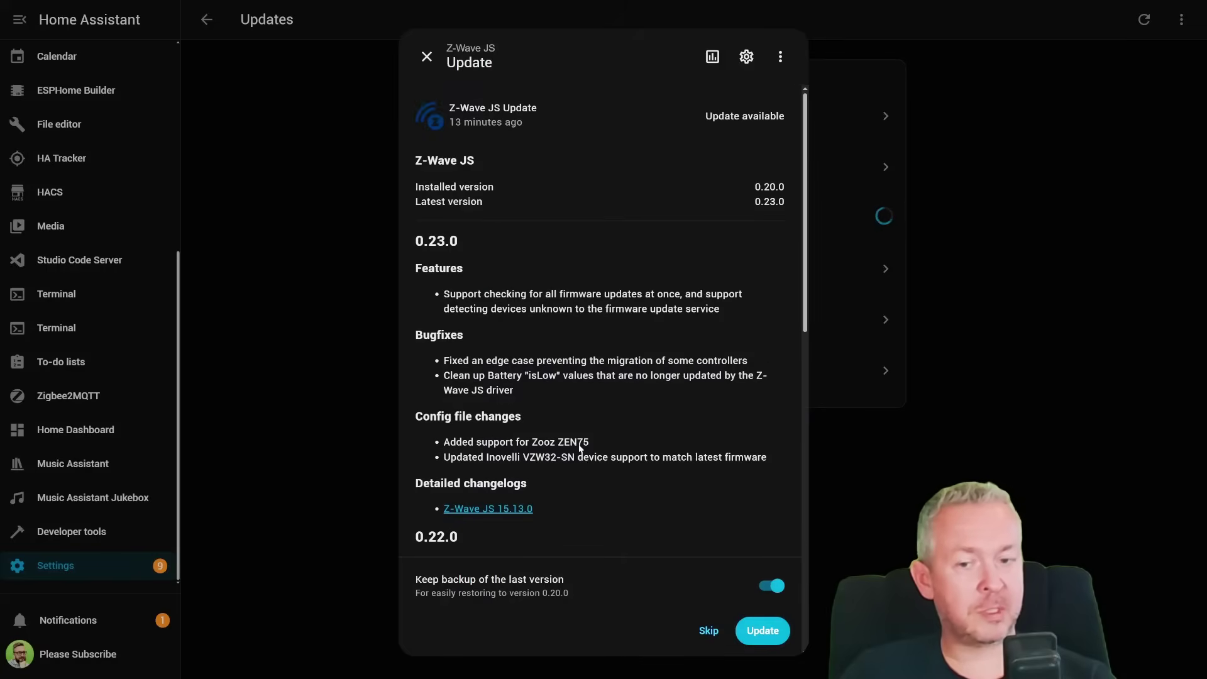
click(757, 640)
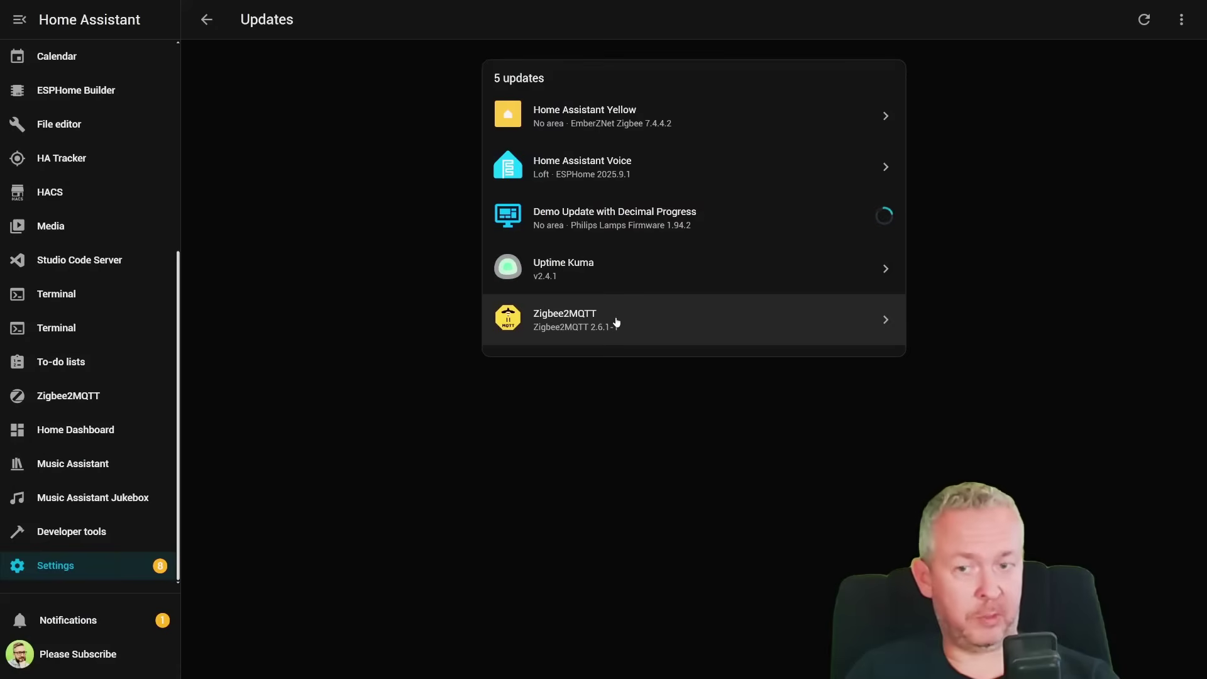
Install the Zigbee2MQTT 2.6.1-1 update from its details dialog
click(616, 322)
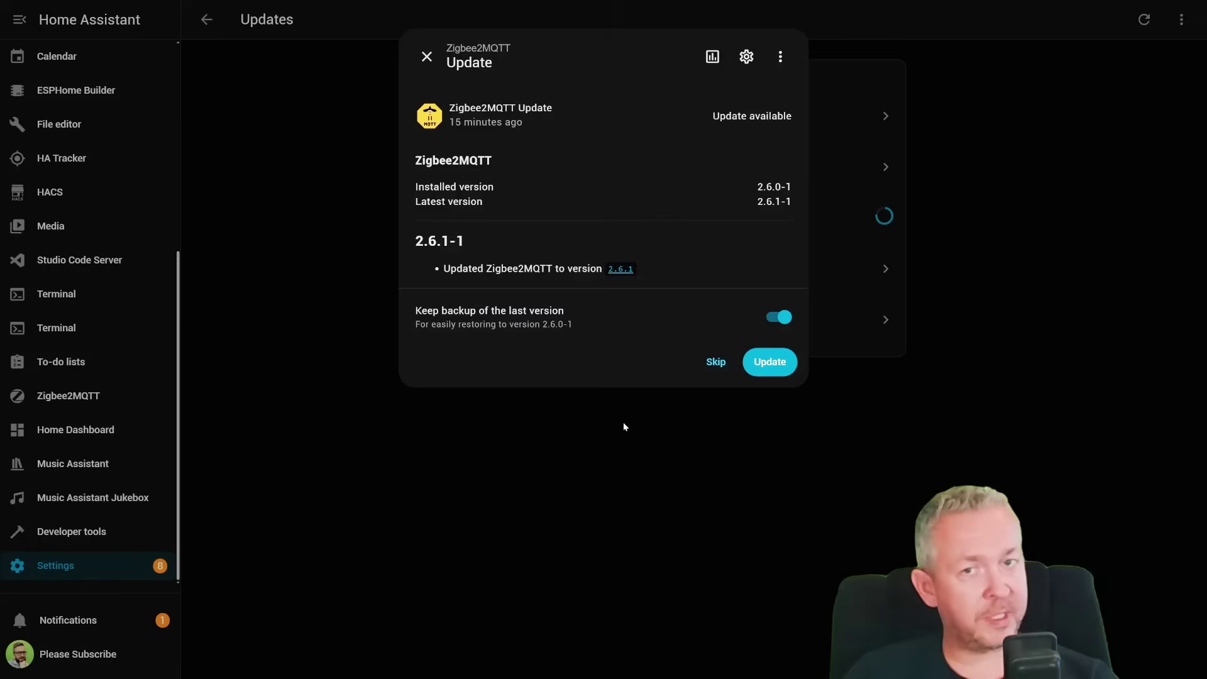
click(778, 360)
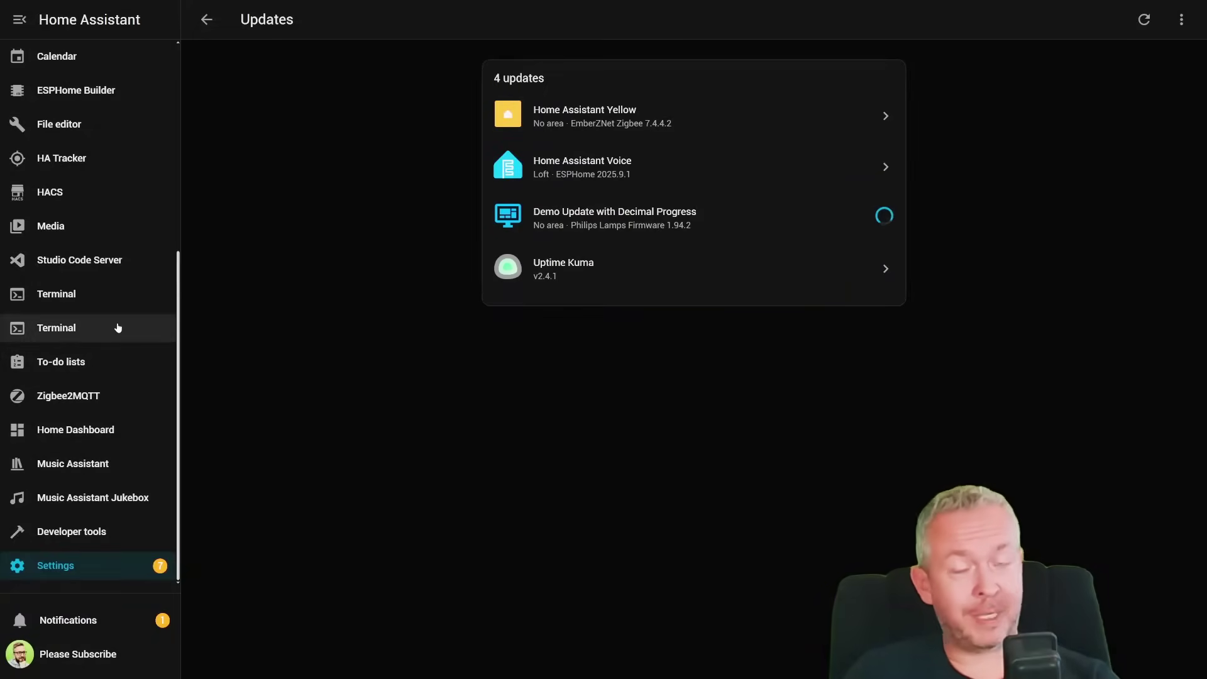
Look at both Terminal sessions, then go back to the Settings overview
click(49, 295)
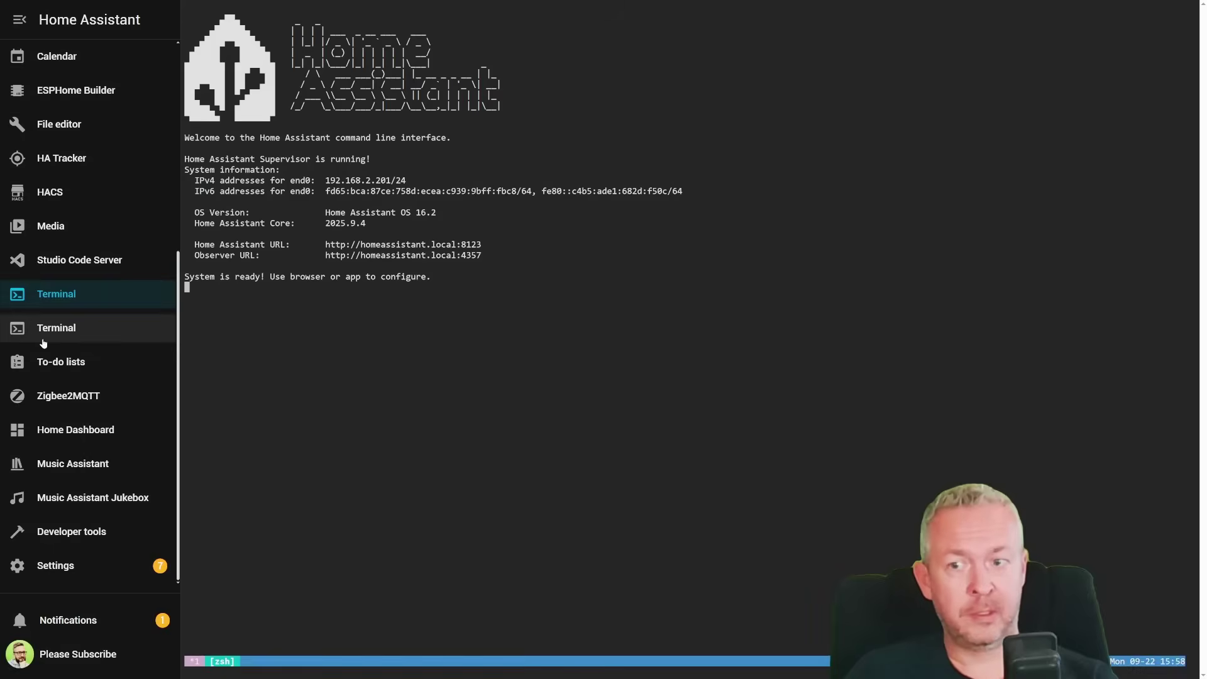
click(43, 342)
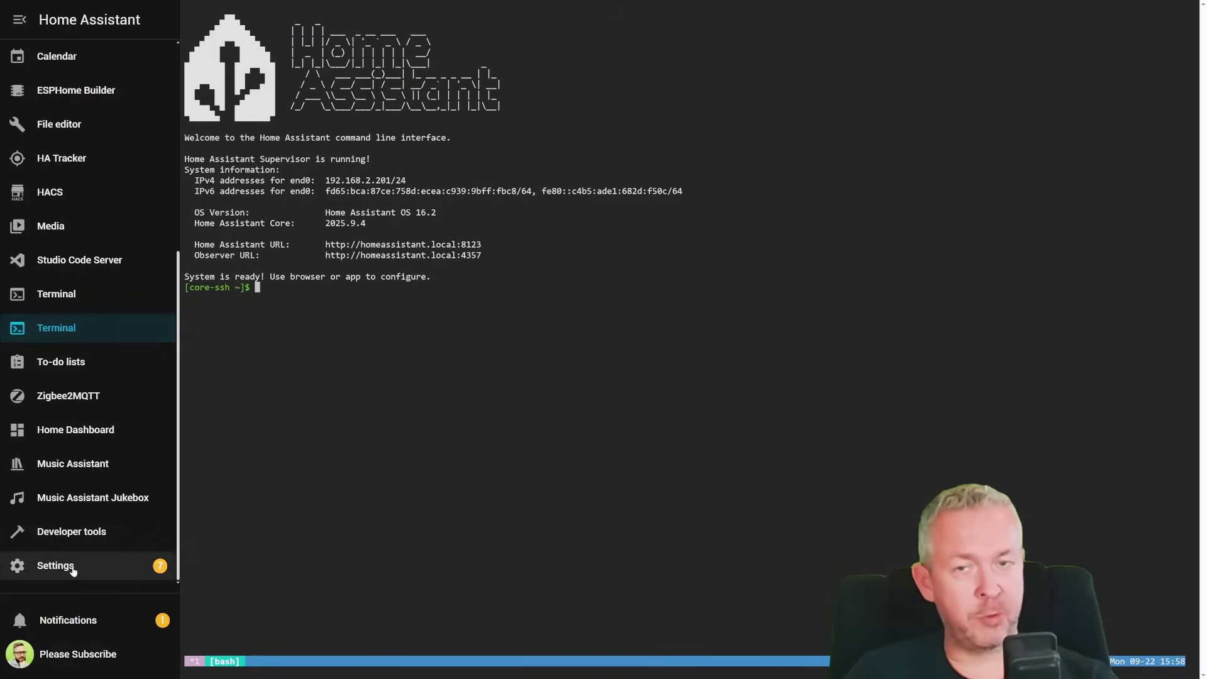
click(56, 566)
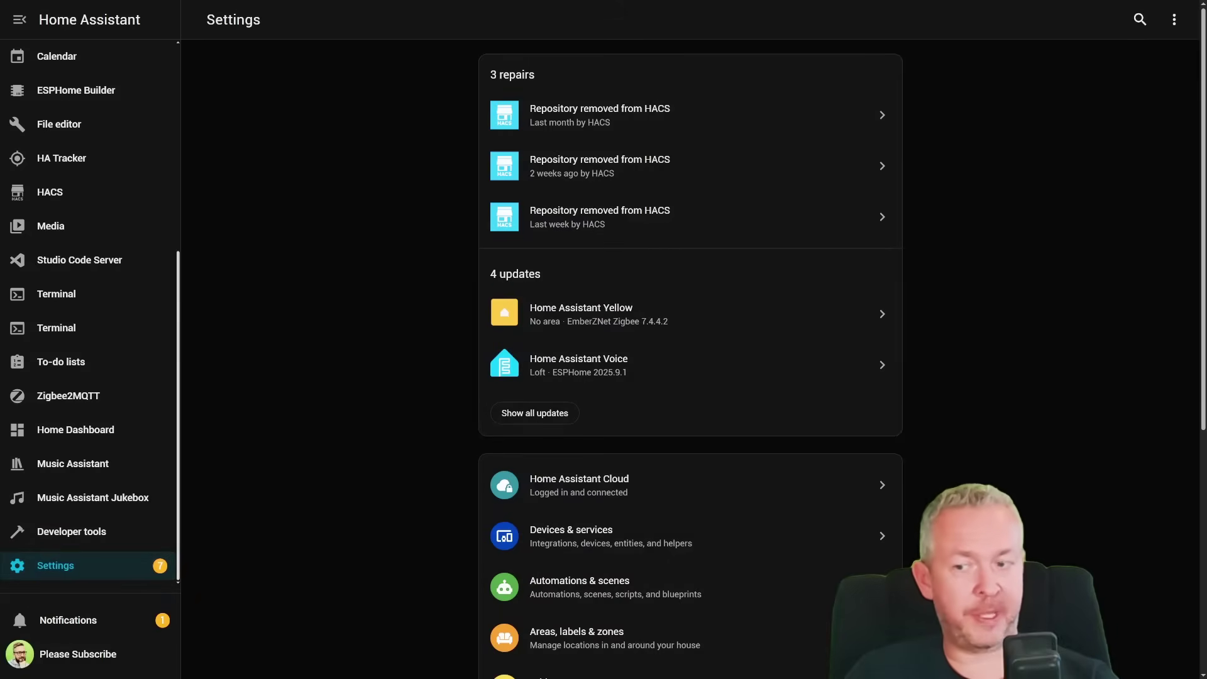
Check notifications, then view the Home Assistant Core logs under System
click(139, 615)
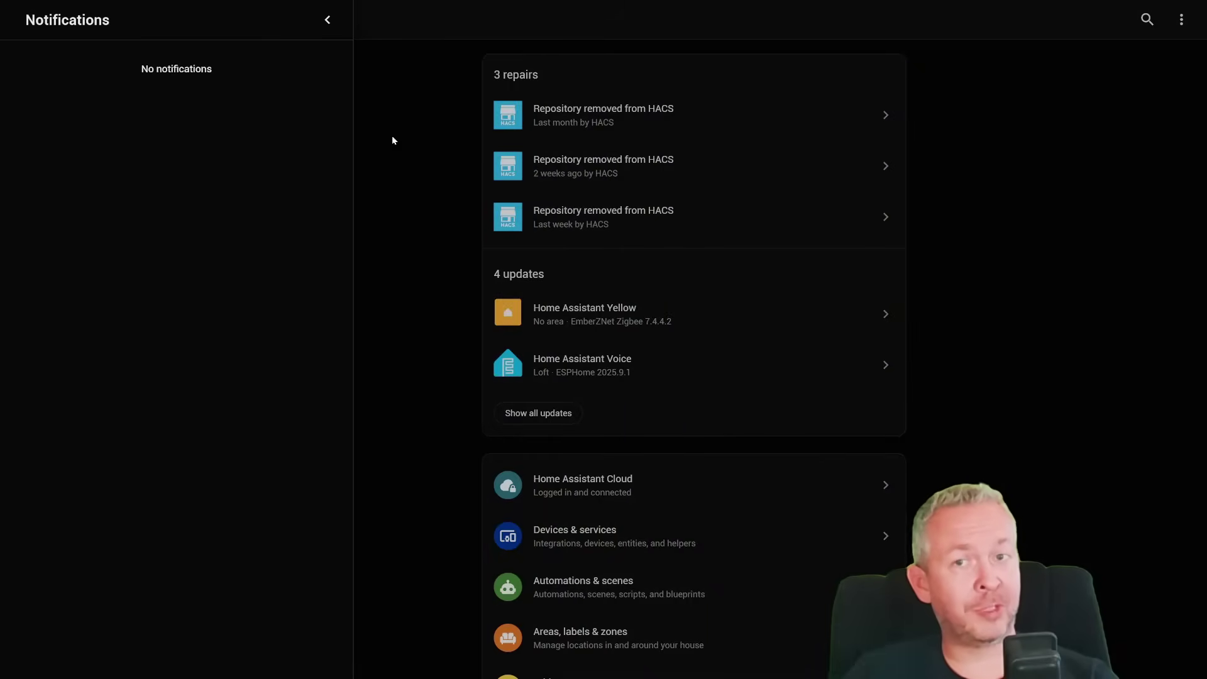
click(431, 235)
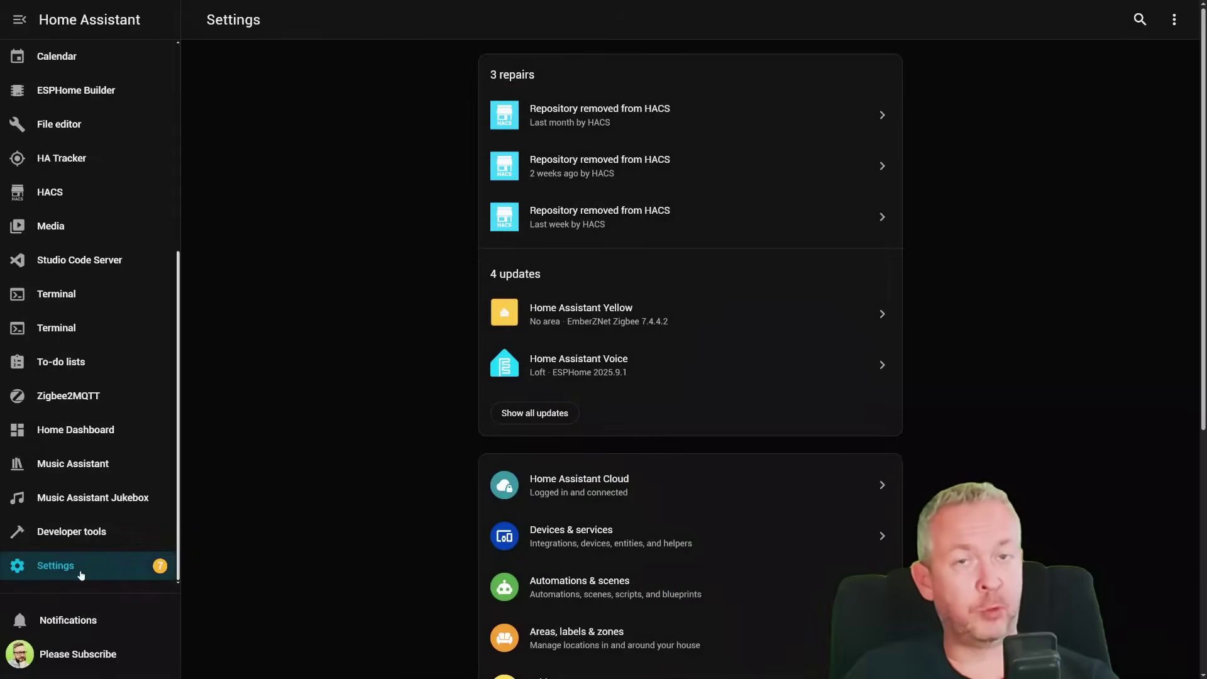
scroll(660, 465, down, 6)
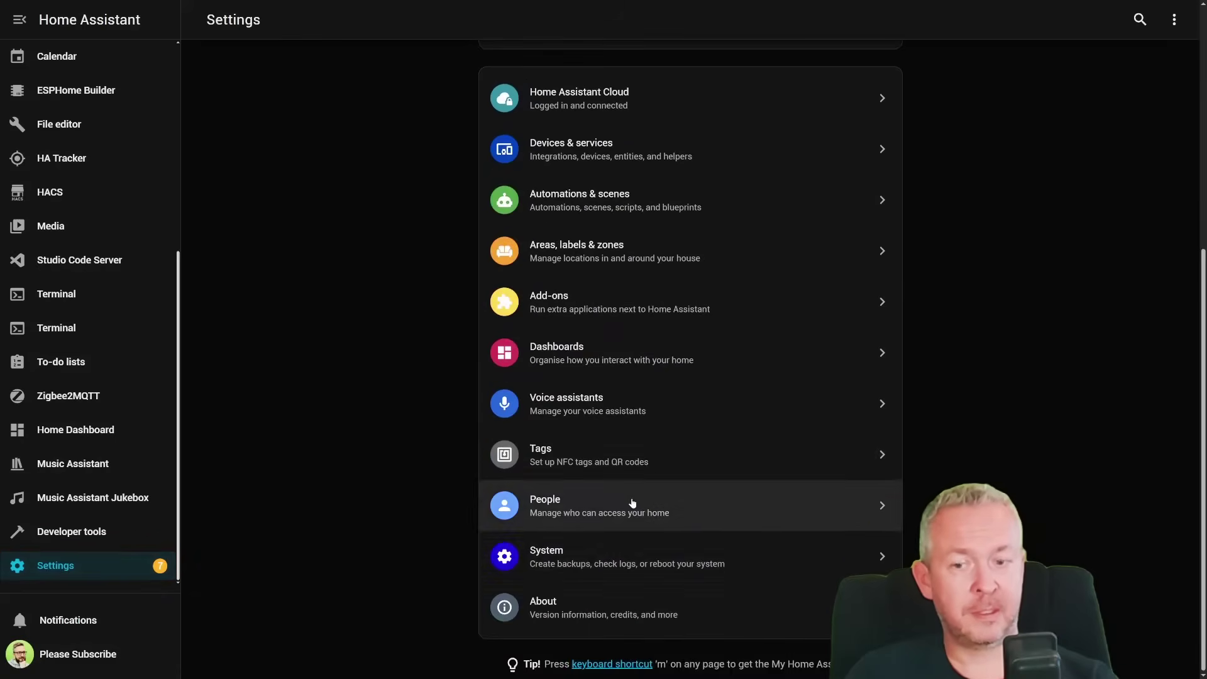
click(586, 558)
click(576, 243)
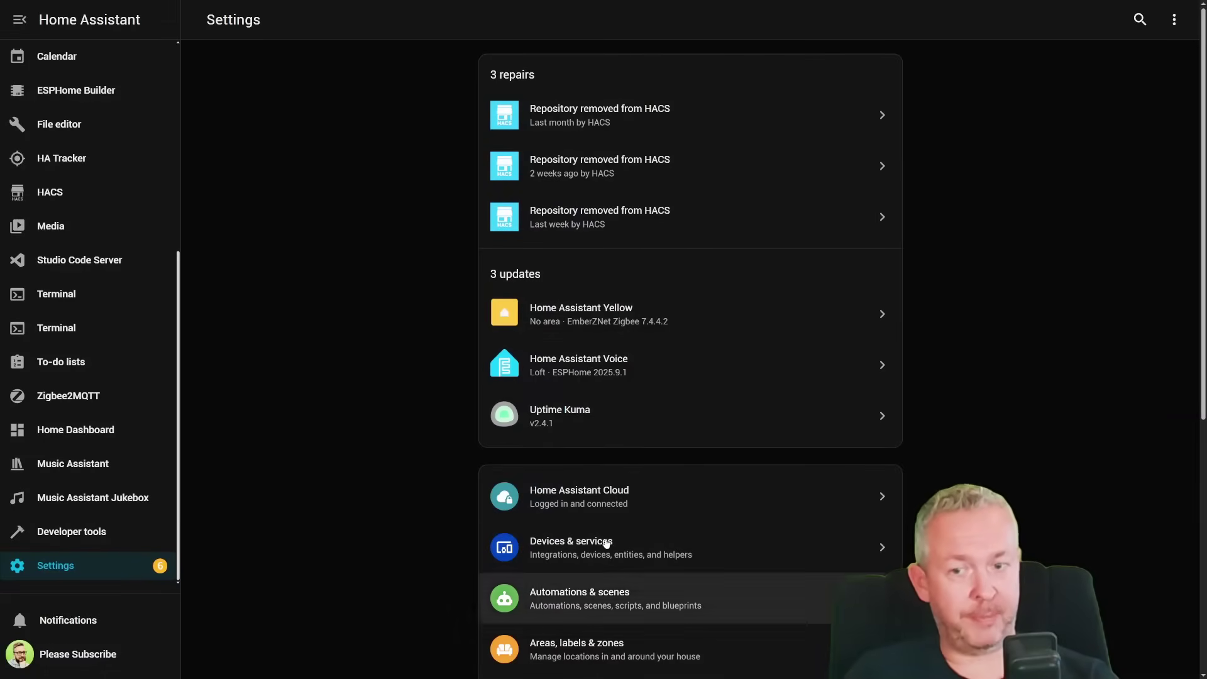
click(599, 432)
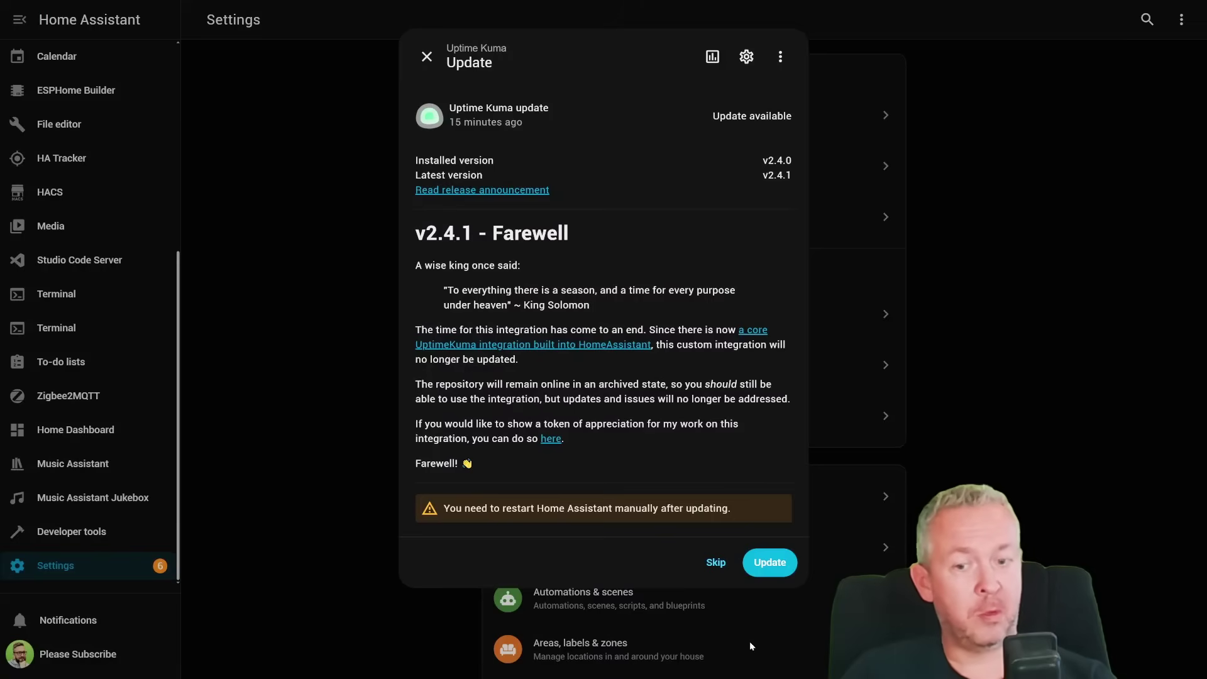
click(427, 58)
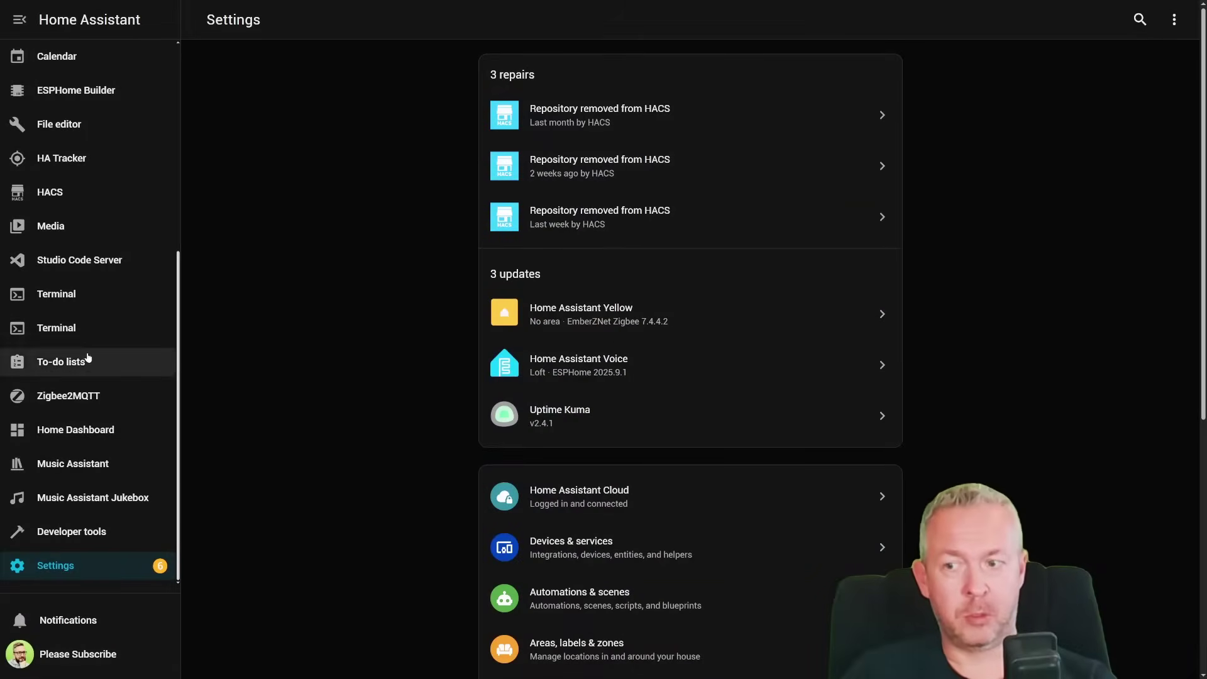
Attempt to remove the Uptime Kuma repository from HACS through its options menu
click(107, 192)
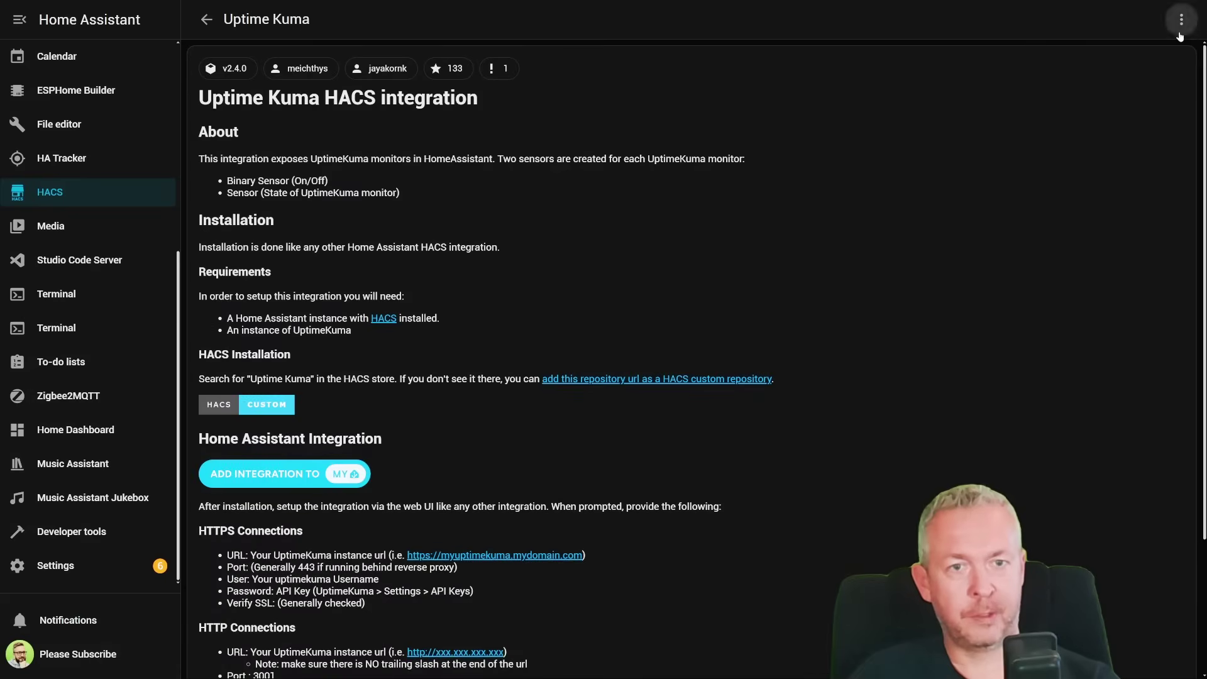
click(1181, 19)
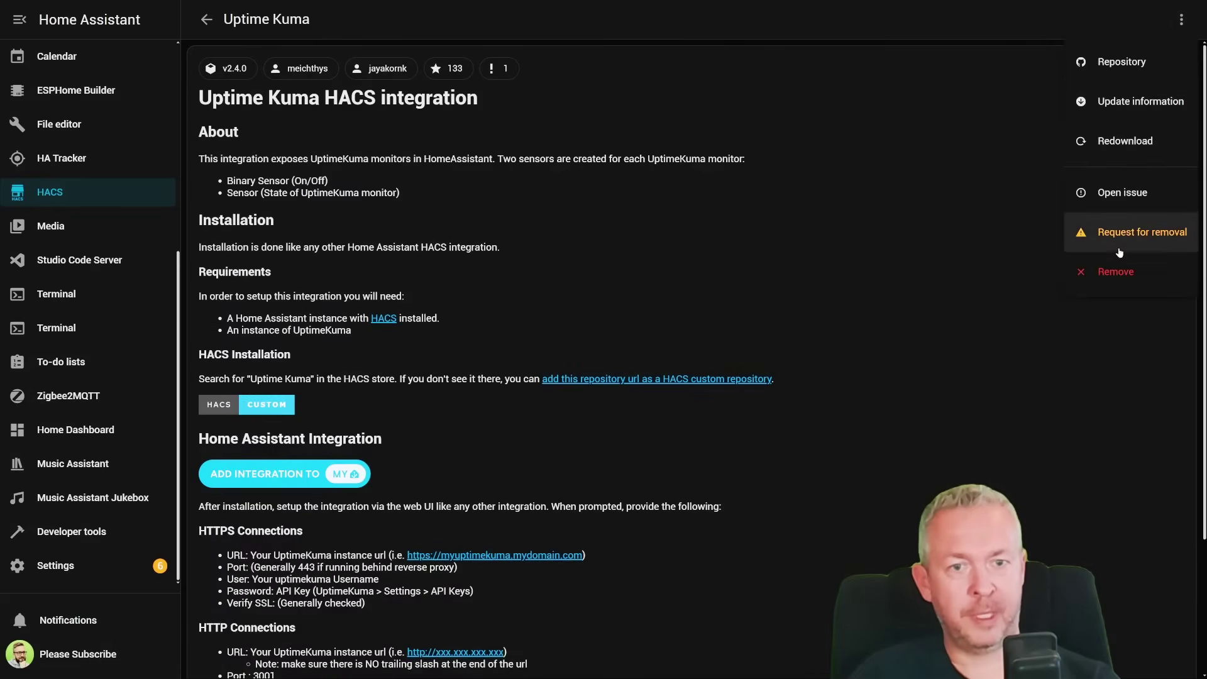
click(1120, 278)
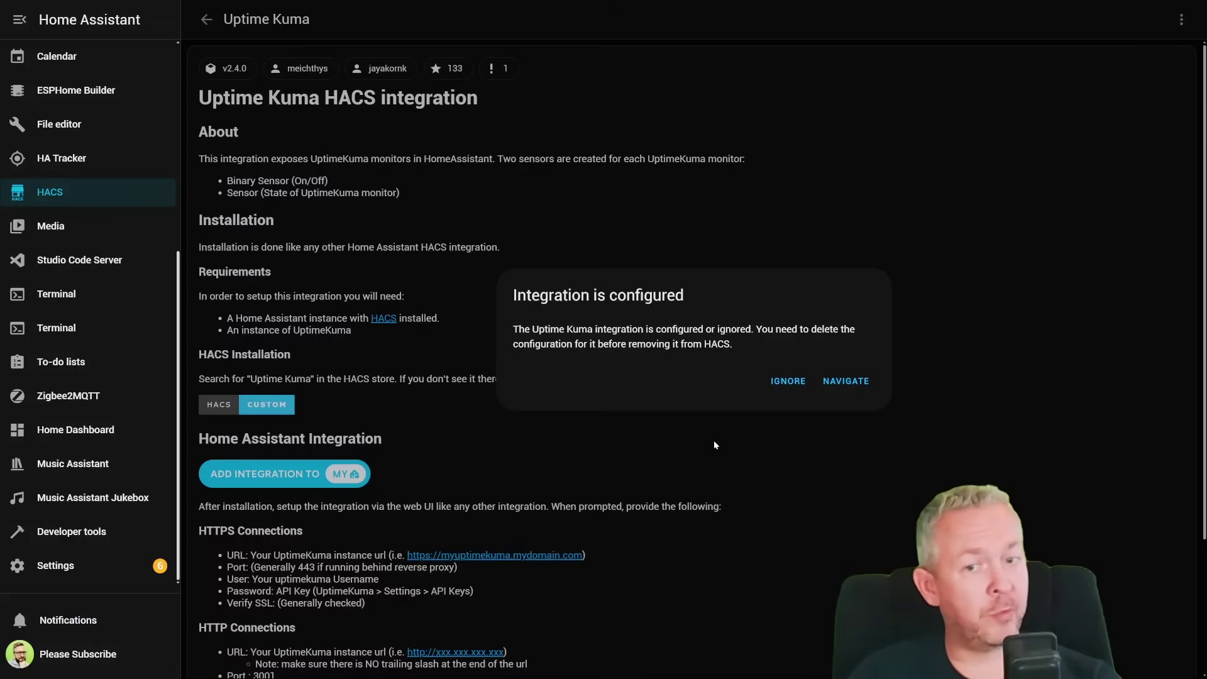
Delete the failing Uptime Kuma entry for the 192.168.1.201 server
click(846, 381)
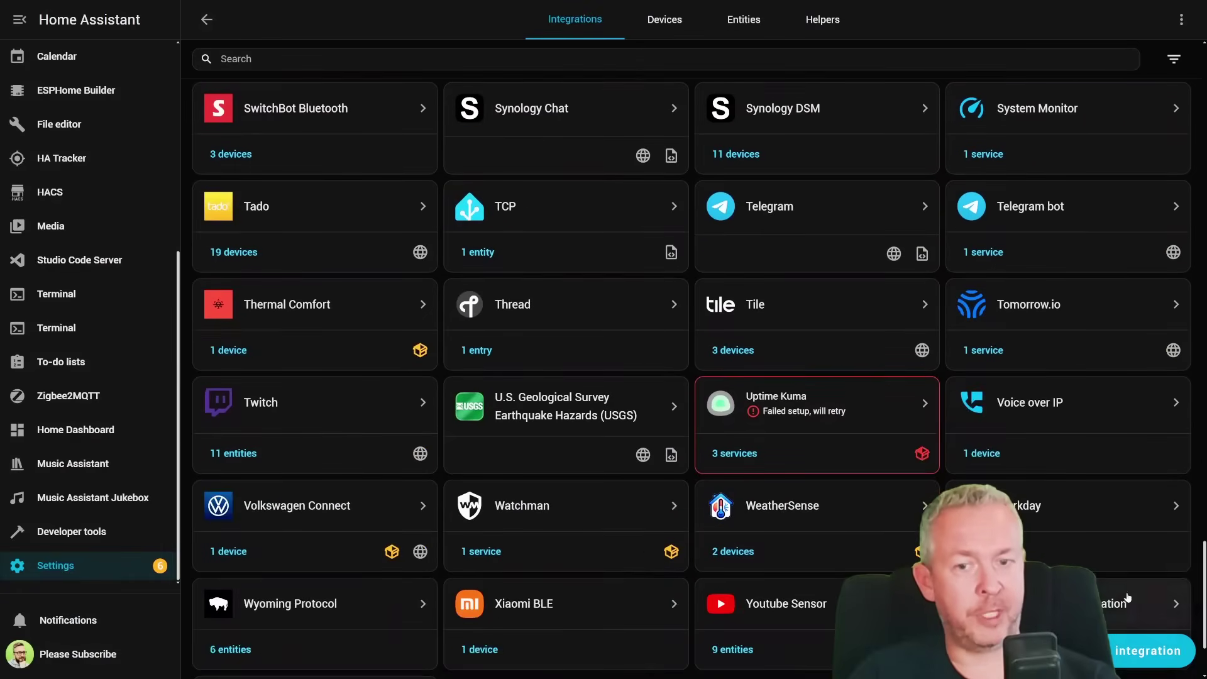
click(777, 407)
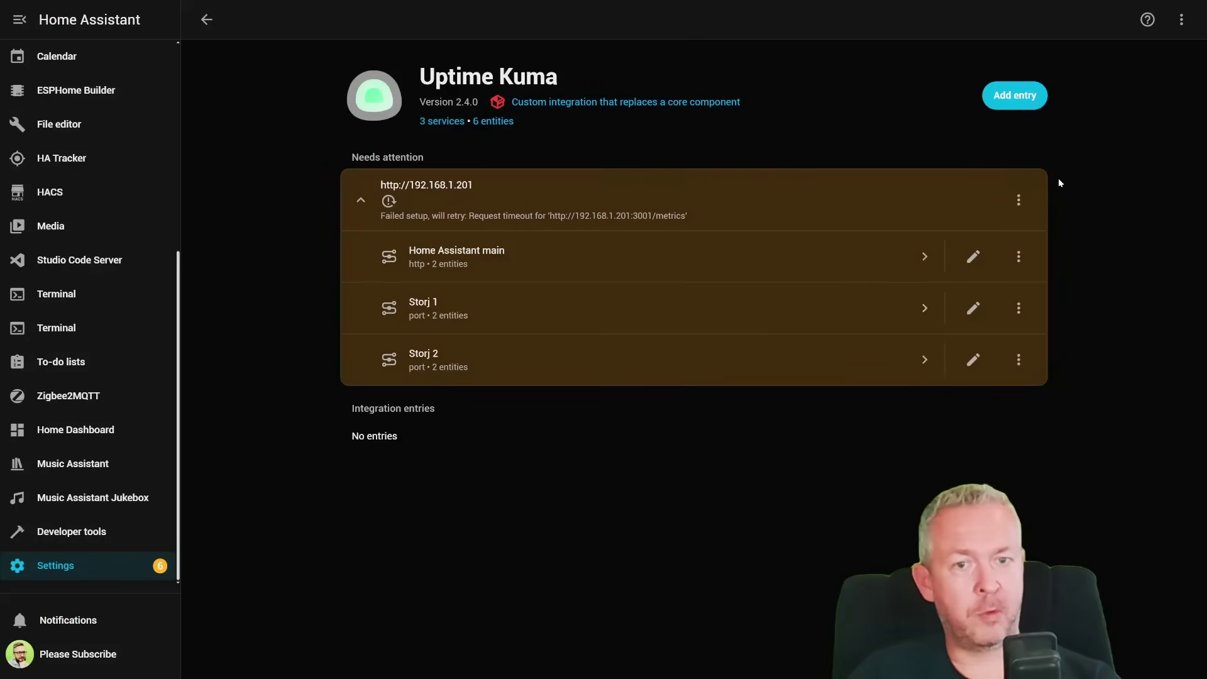
click(1018, 200)
click(1046, 489)
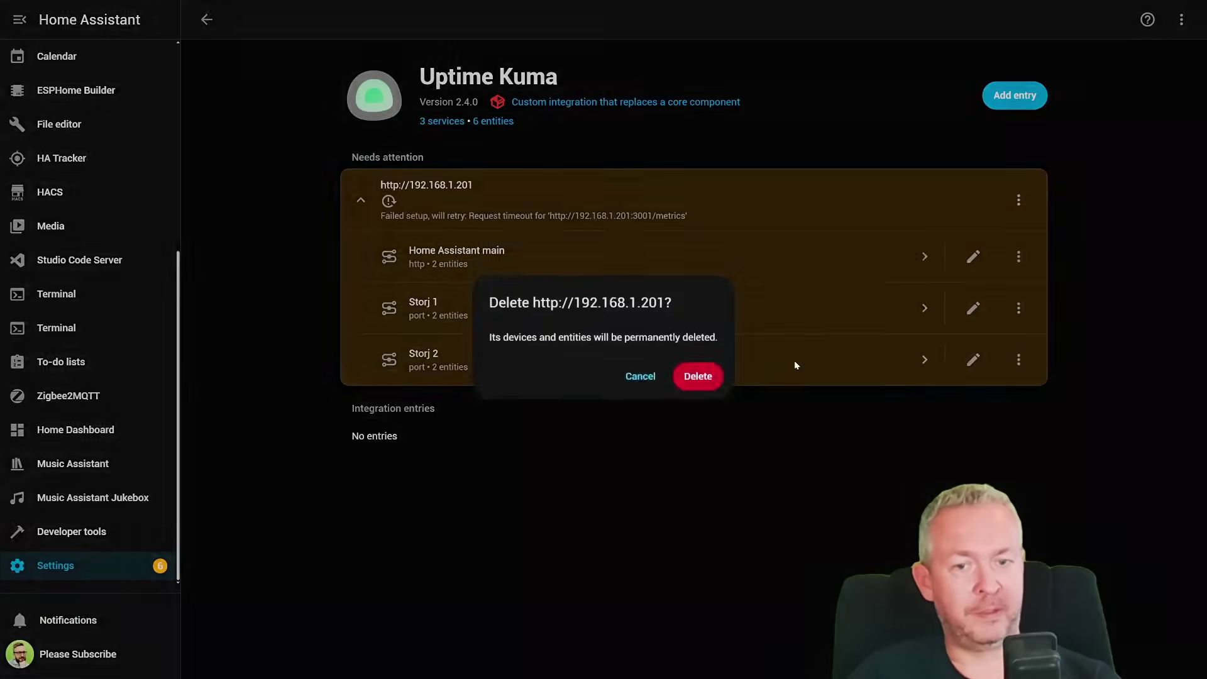
click(699, 378)
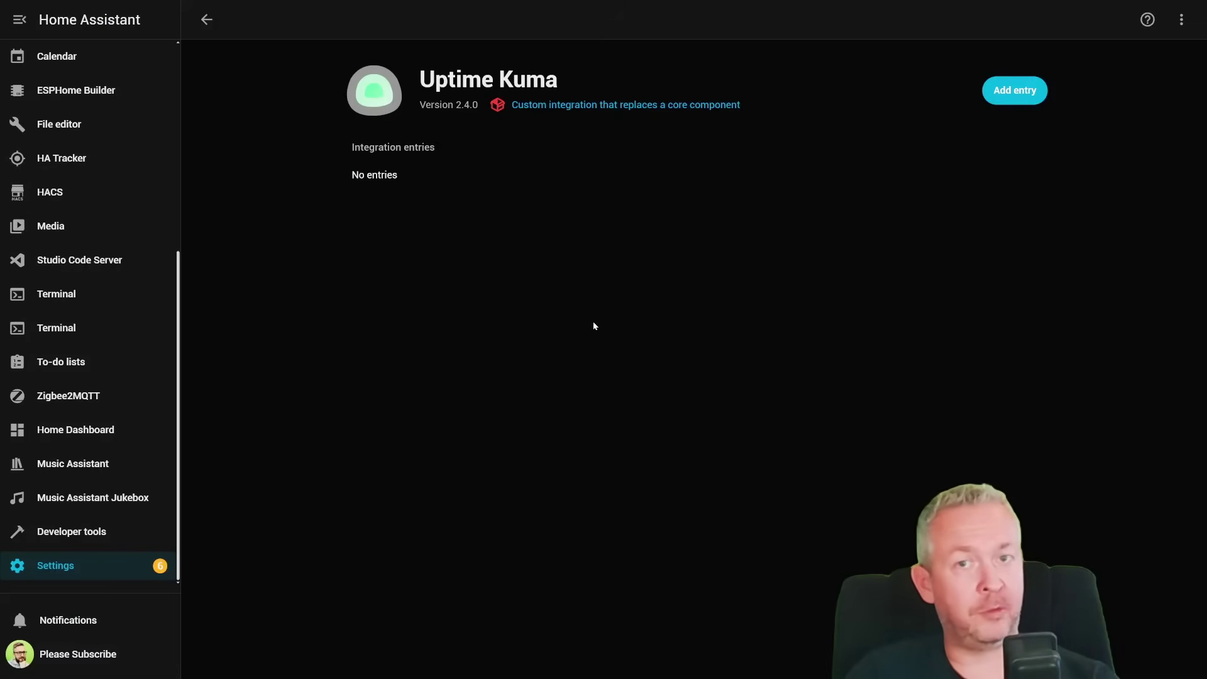
Remove the Uptime Kuma repository from HACS, then open the HASS.Agent-Integration repair notice
click(38, 194)
click(305, 180)
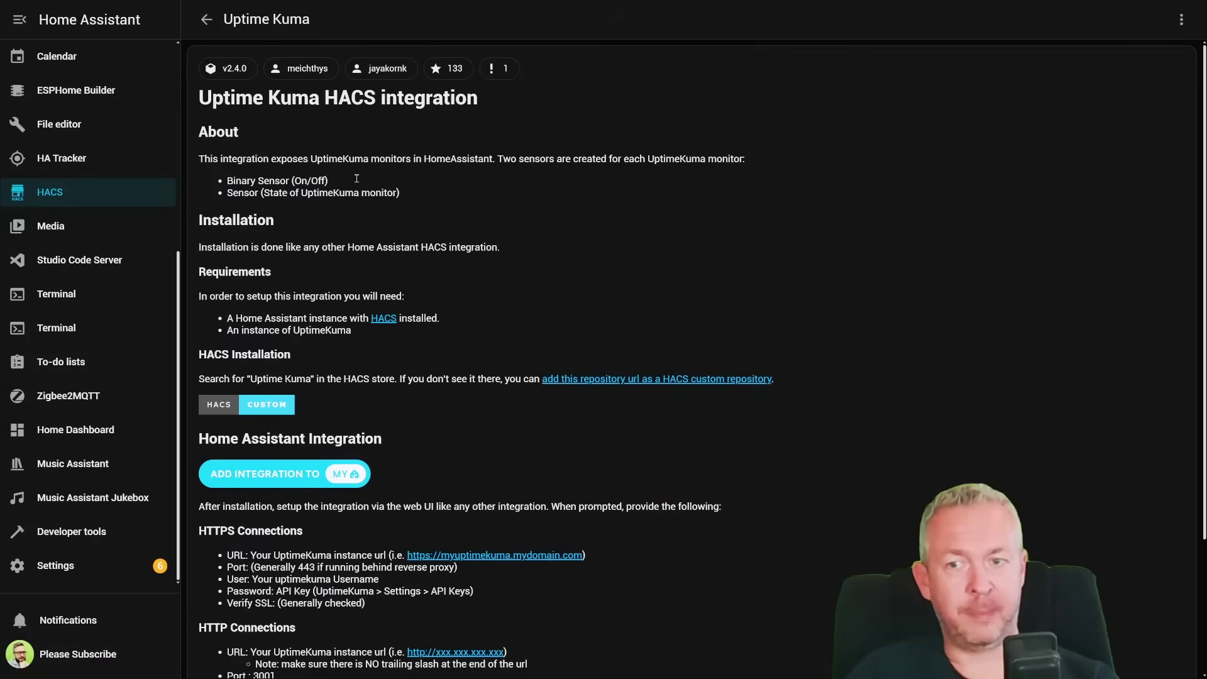
click(1184, 32)
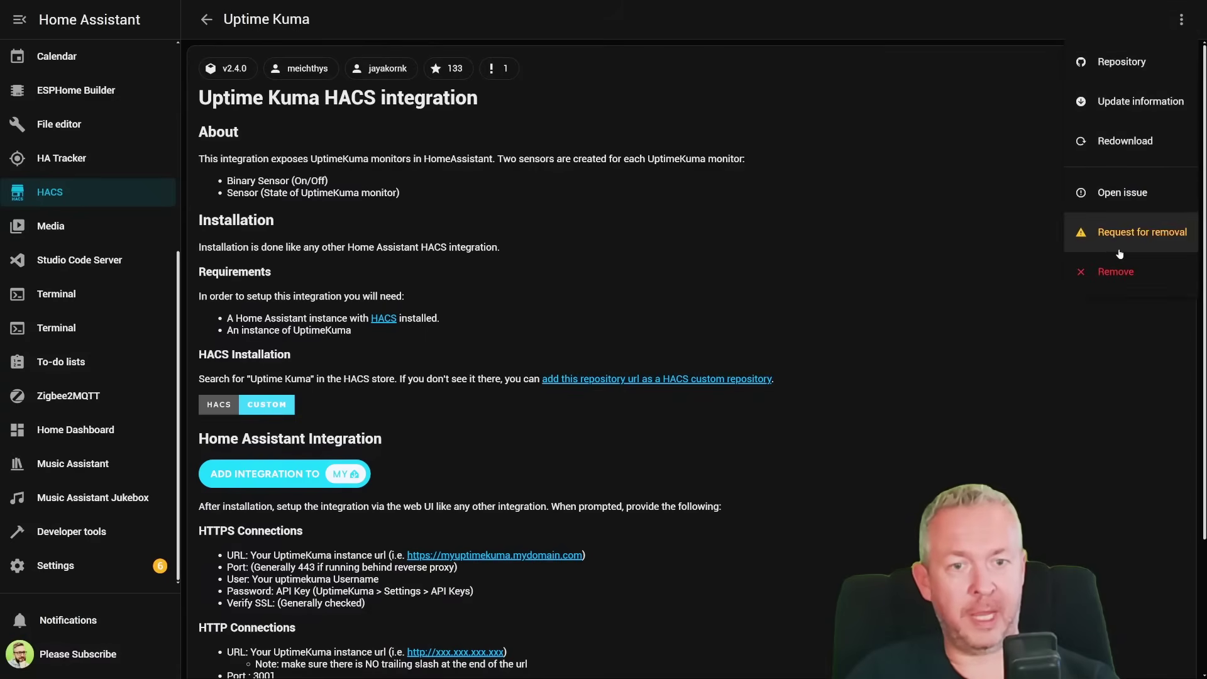
click(1115, 268)
click(764, 381)
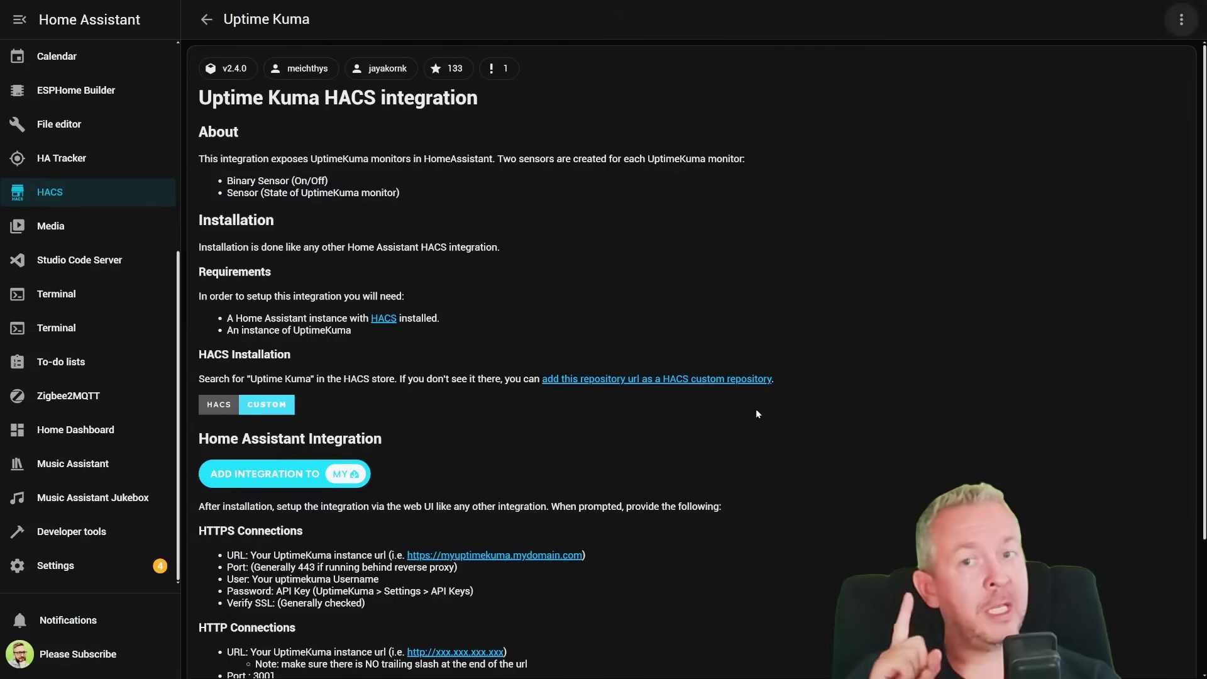
click(123, 576)
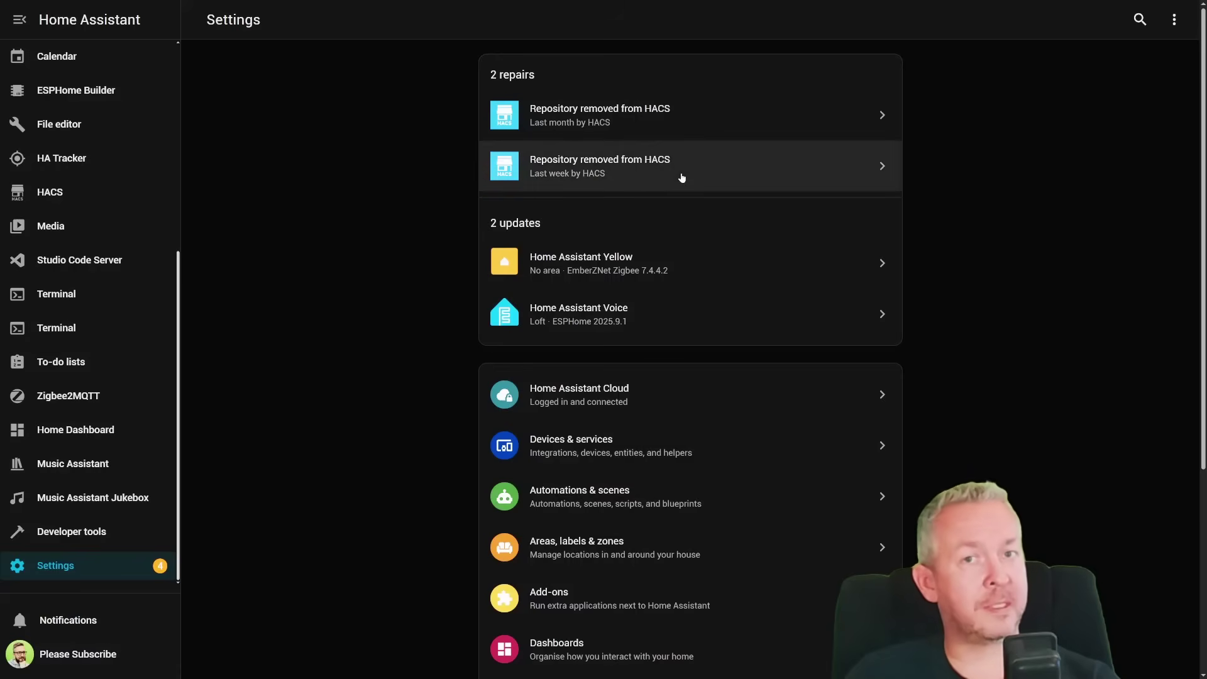
click(682, 101)
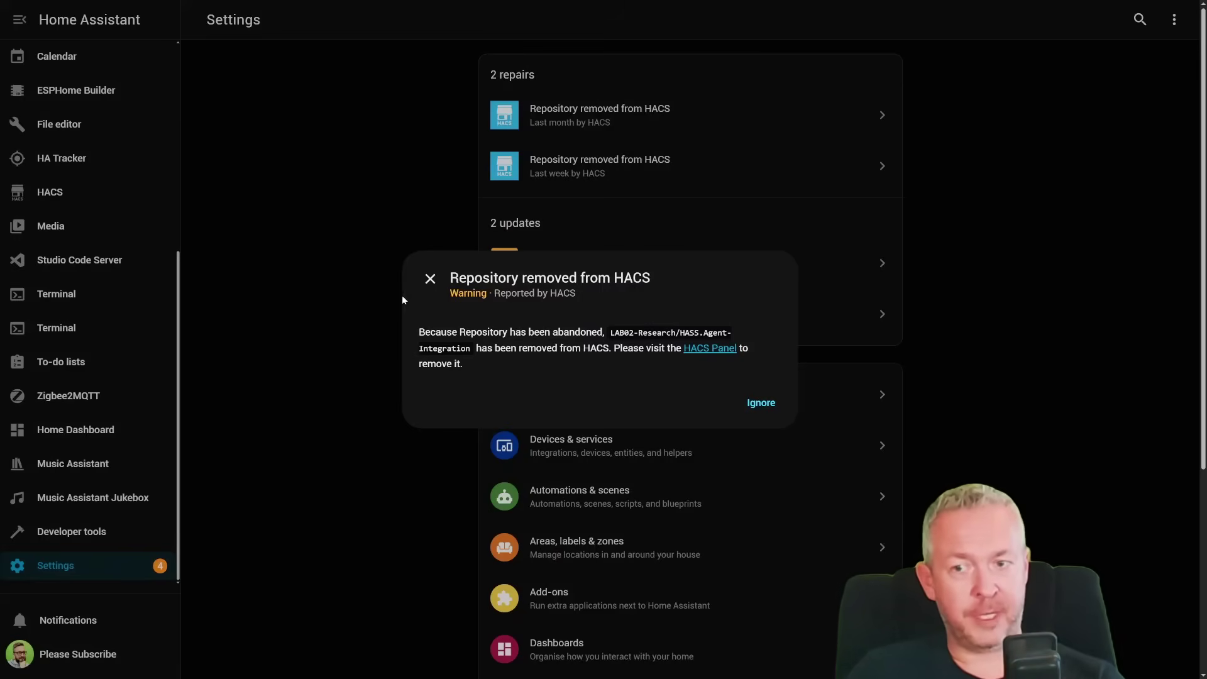
Search HACS for 'hass' and start removing the HASS.Agent repository
click(431, 279)
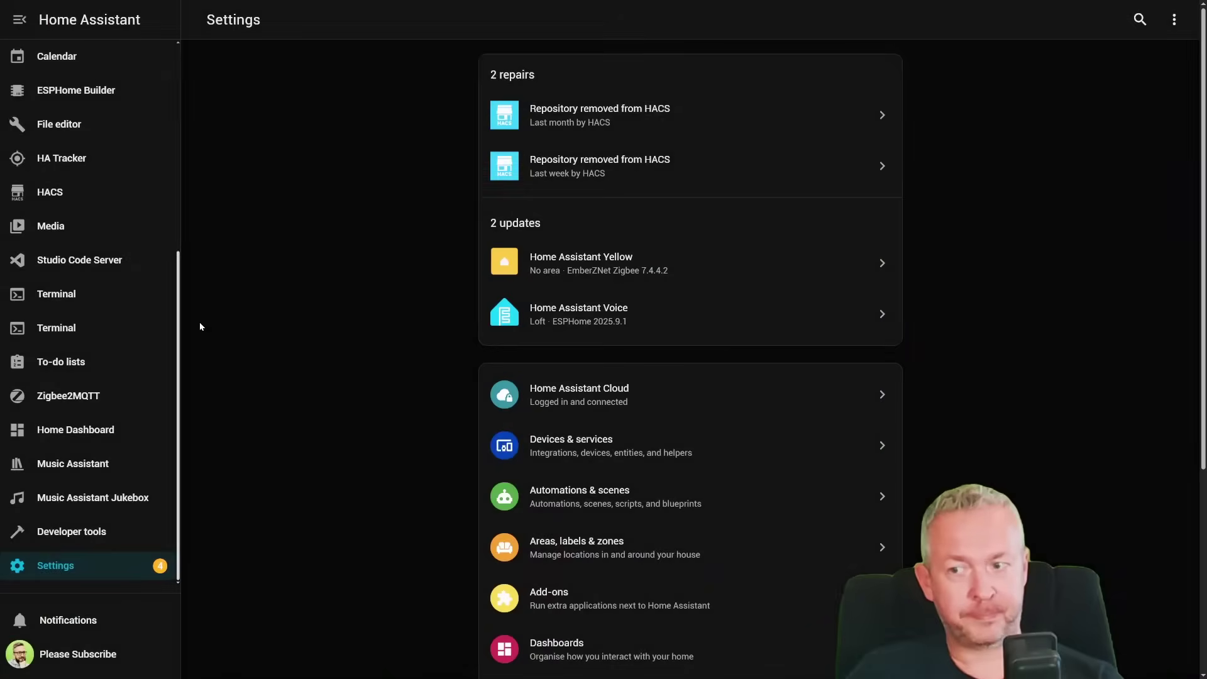
click(87, 202)
triple_click(816, 59)
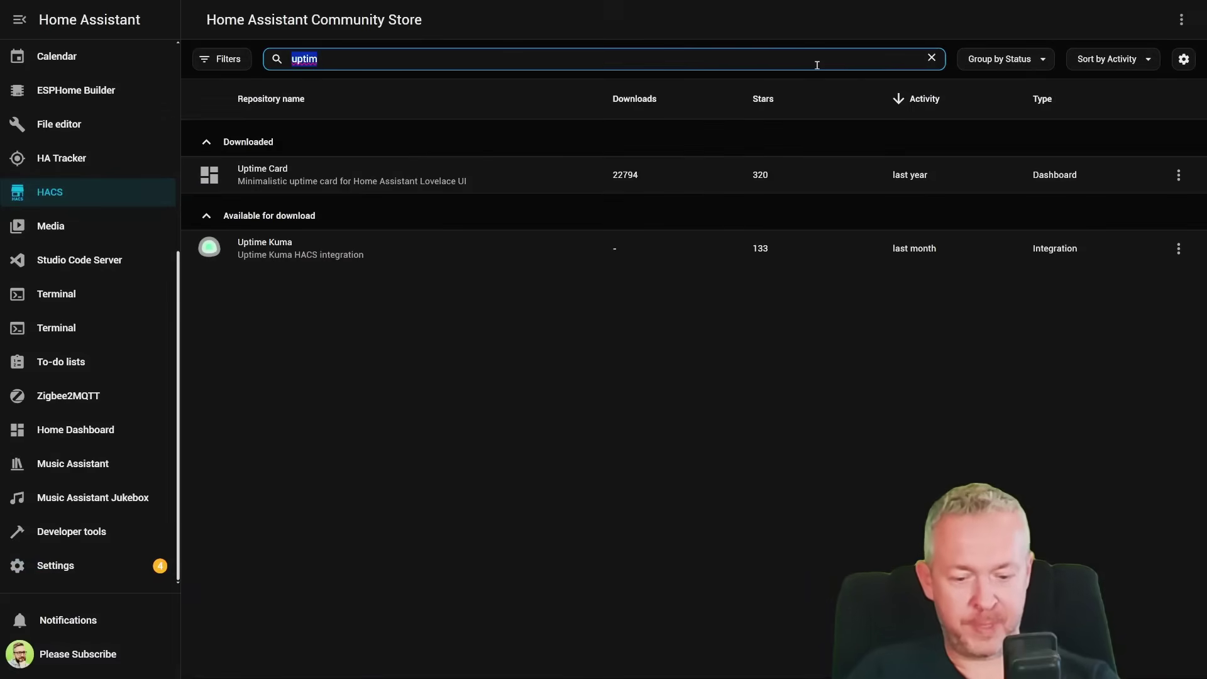
text(hass)
click(305, 291)
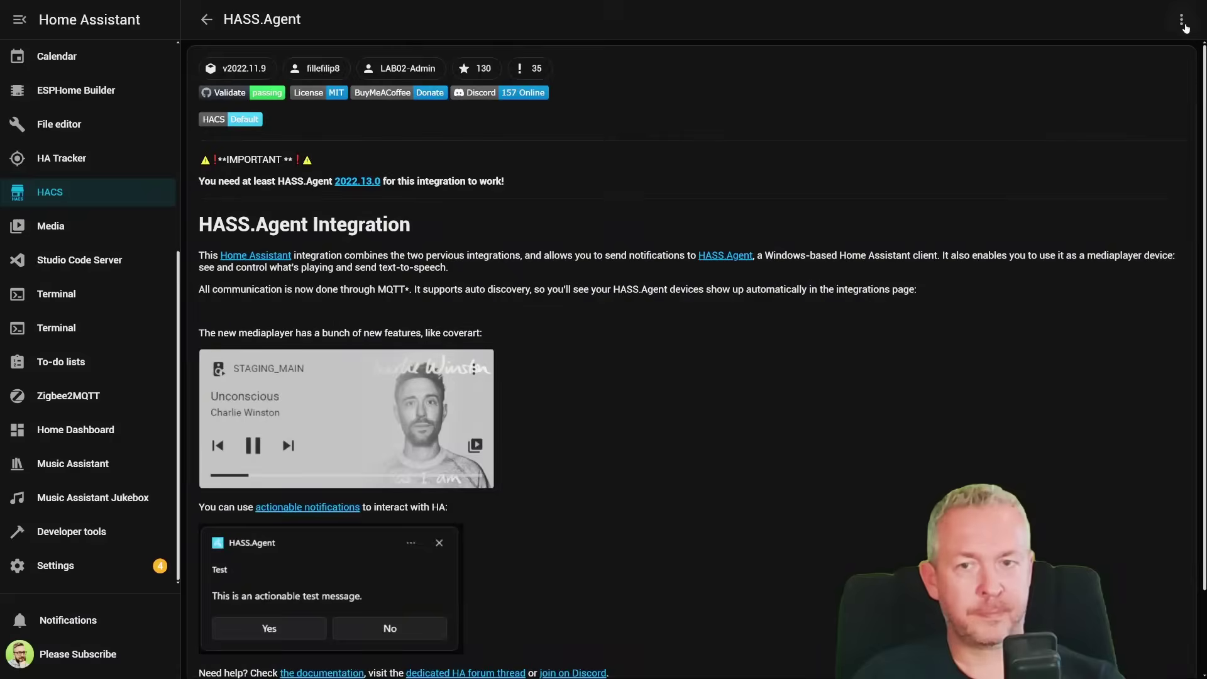
click(1181, 21)
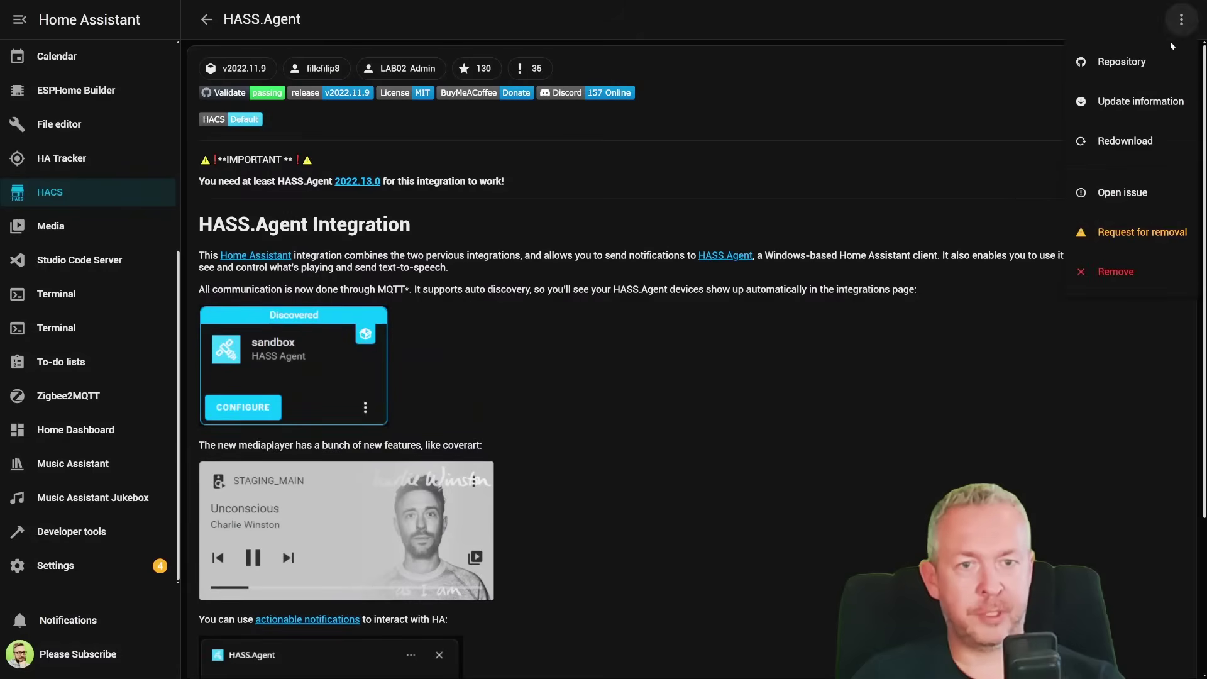
click(1111, 271)
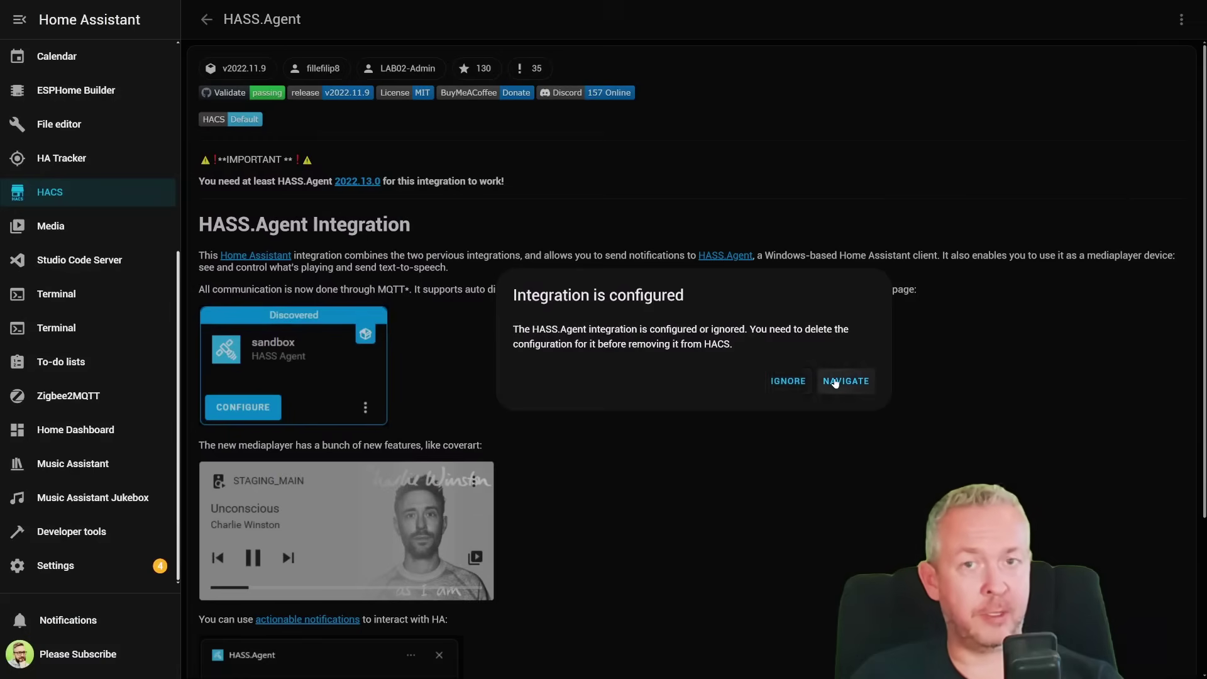
Delete both HASS.Agent integration entries and acknowledge the restart notice
click(835, 381)
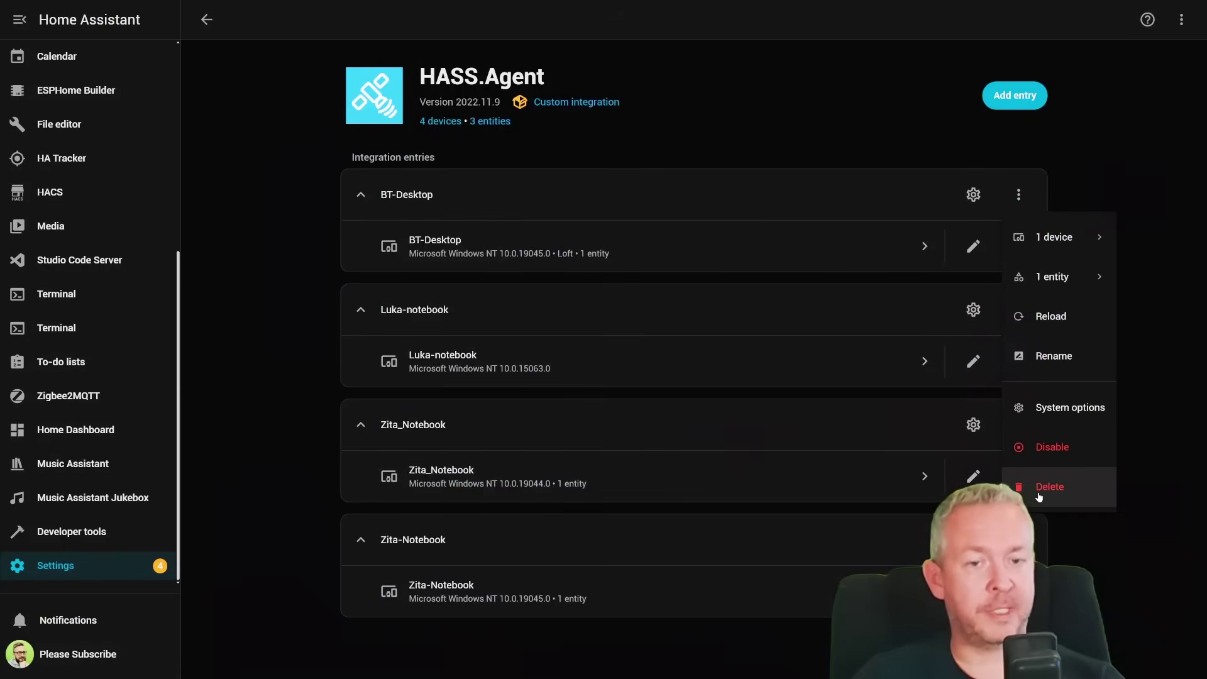
click(1039, 493)
click(692, 391)
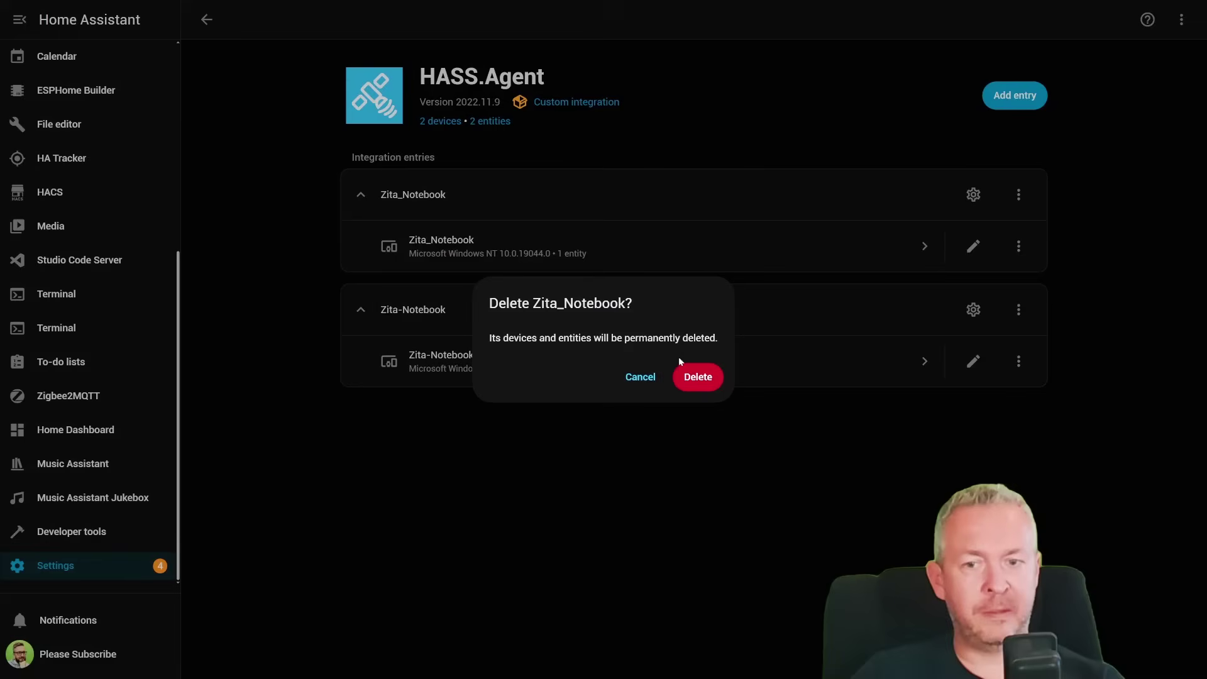
click(689, 385)
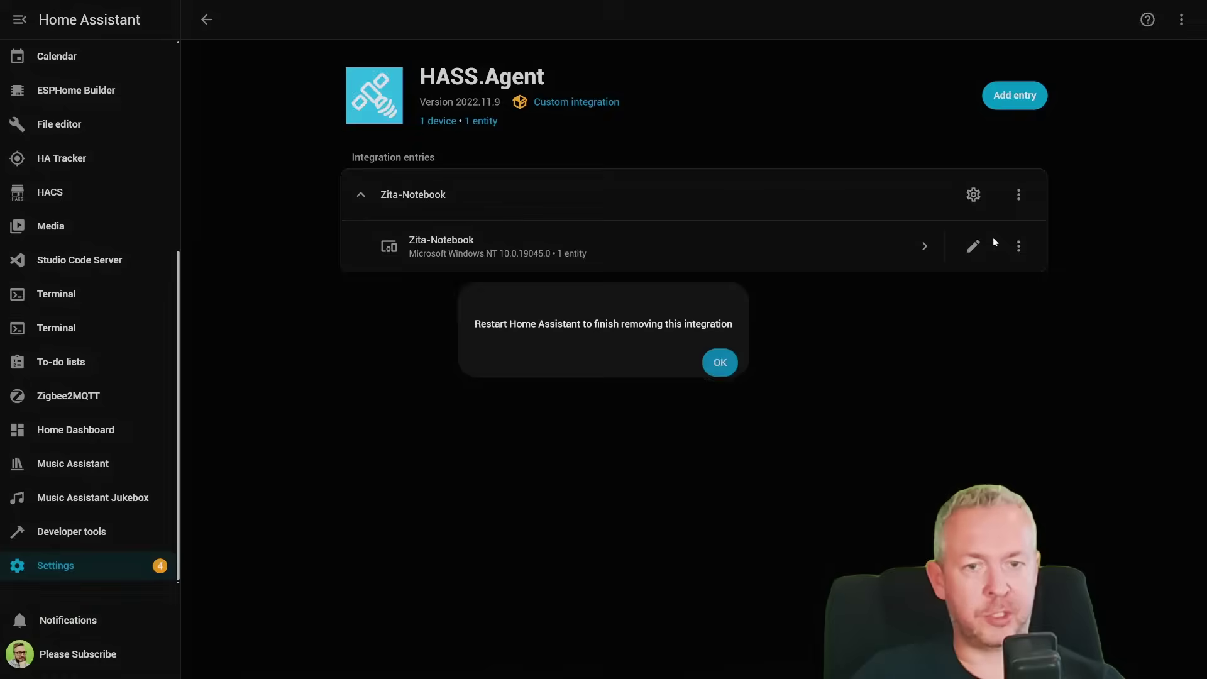
click(719, 364)
Remove the HASS.Agent repository from HACS and open the remaining repair notice
click(87, 195)
click(340, 282)
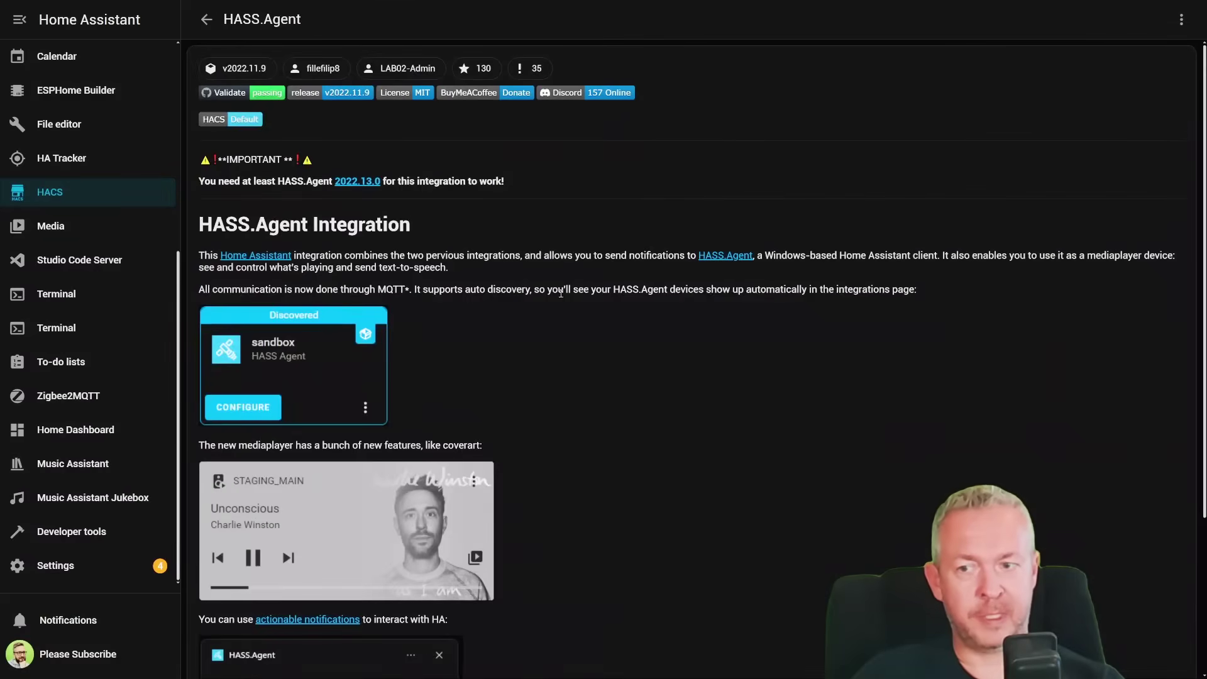
click(1181, 19)
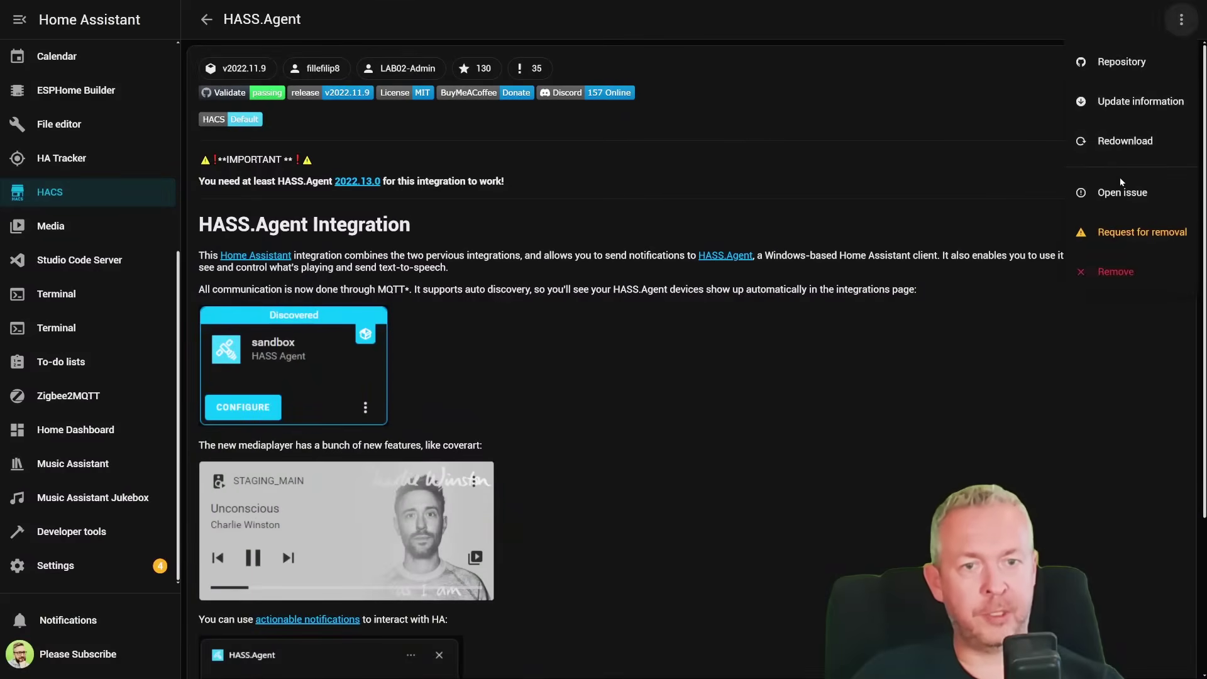
click(1115, 272)
click(770, 382)
click(55, 565)
click(691, 110)
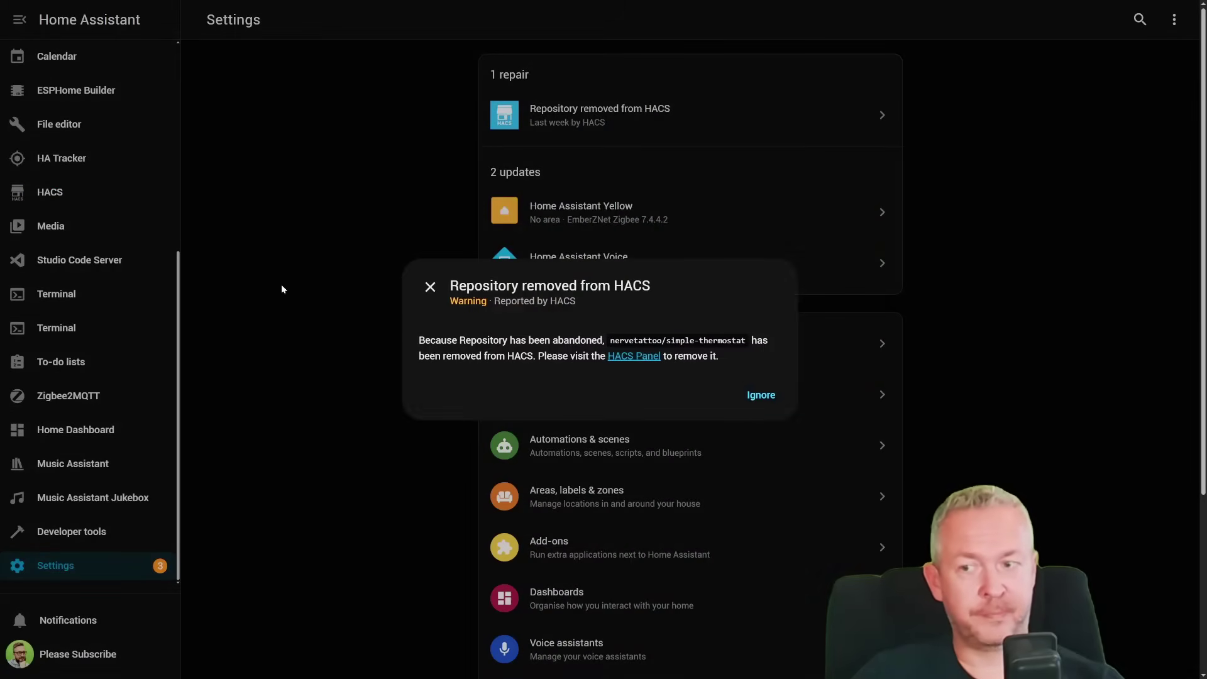
Search HACS for 'simple' and remove the Simple Thermostat repository
click(49, 192)
double_click(436, 59)
text(simple)
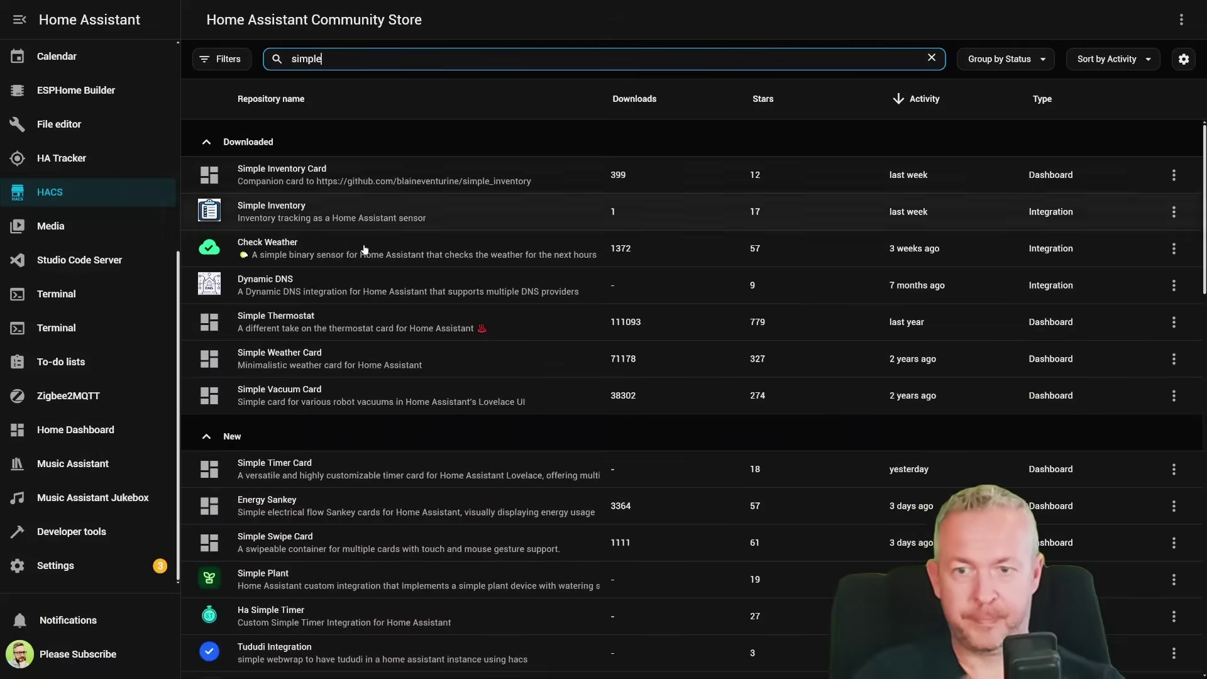
click(547, 322)
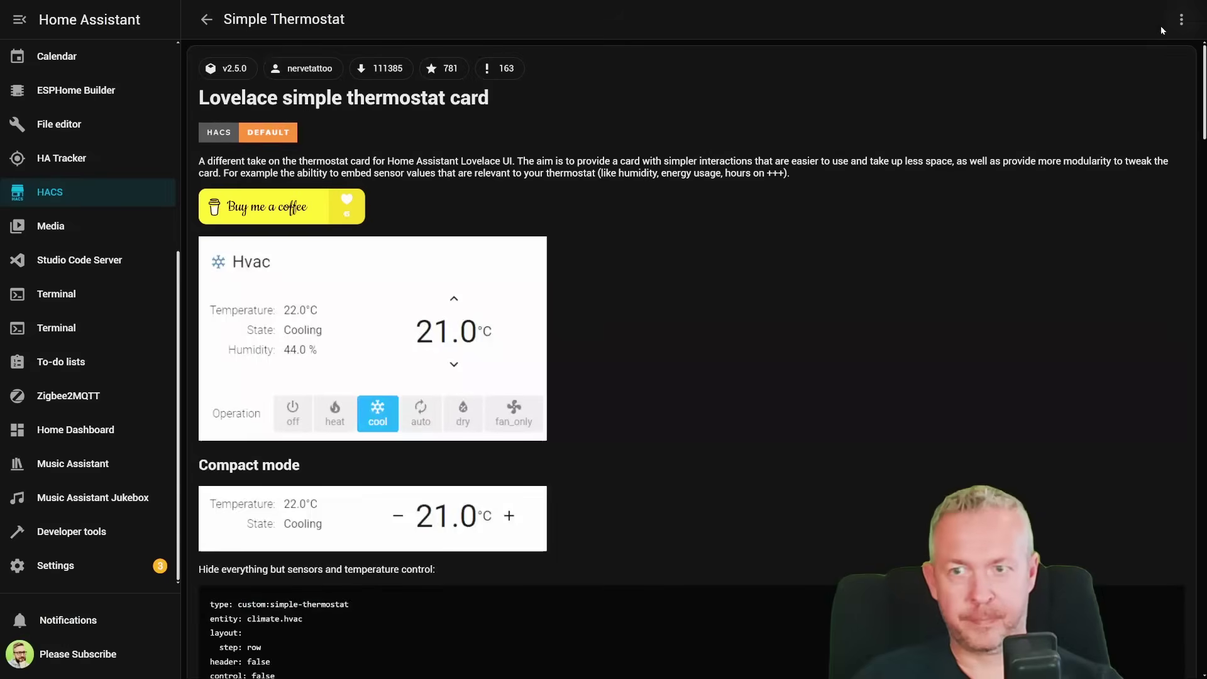
click(1180, 19)
click(1131, 315)
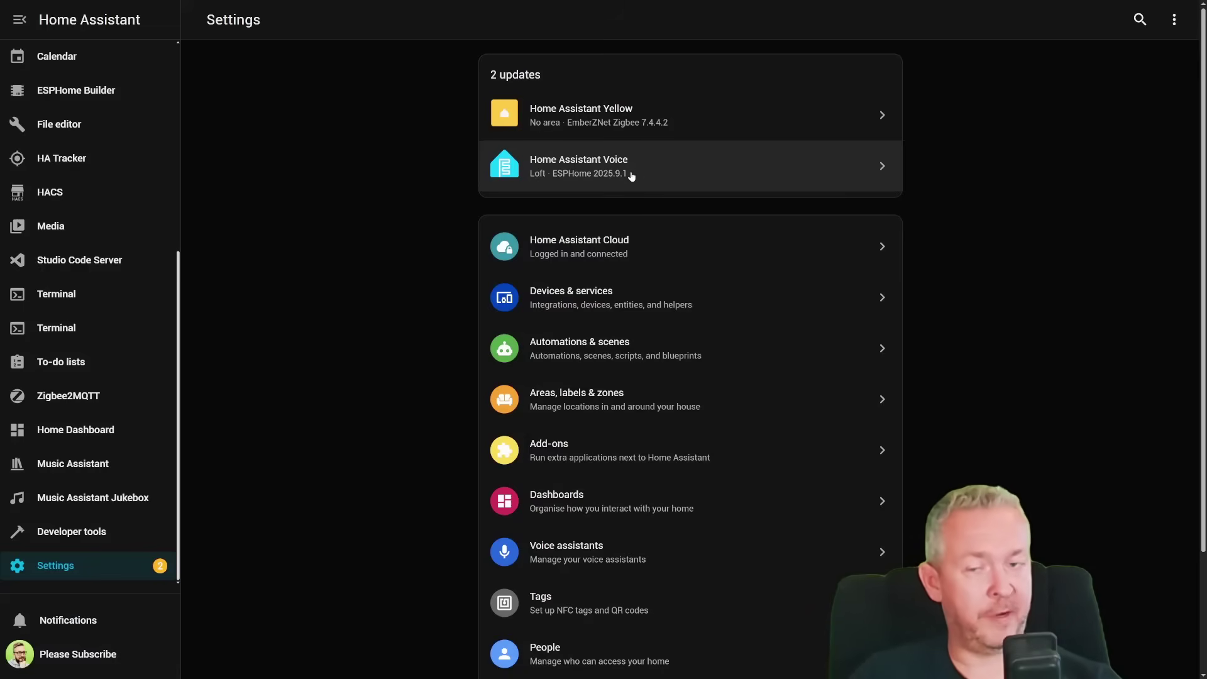
Install EmberZNet Zigbee 7.4.4.2 on the Yellow radio and dismiss the multi-protocol firmware repair
click(641, 121)
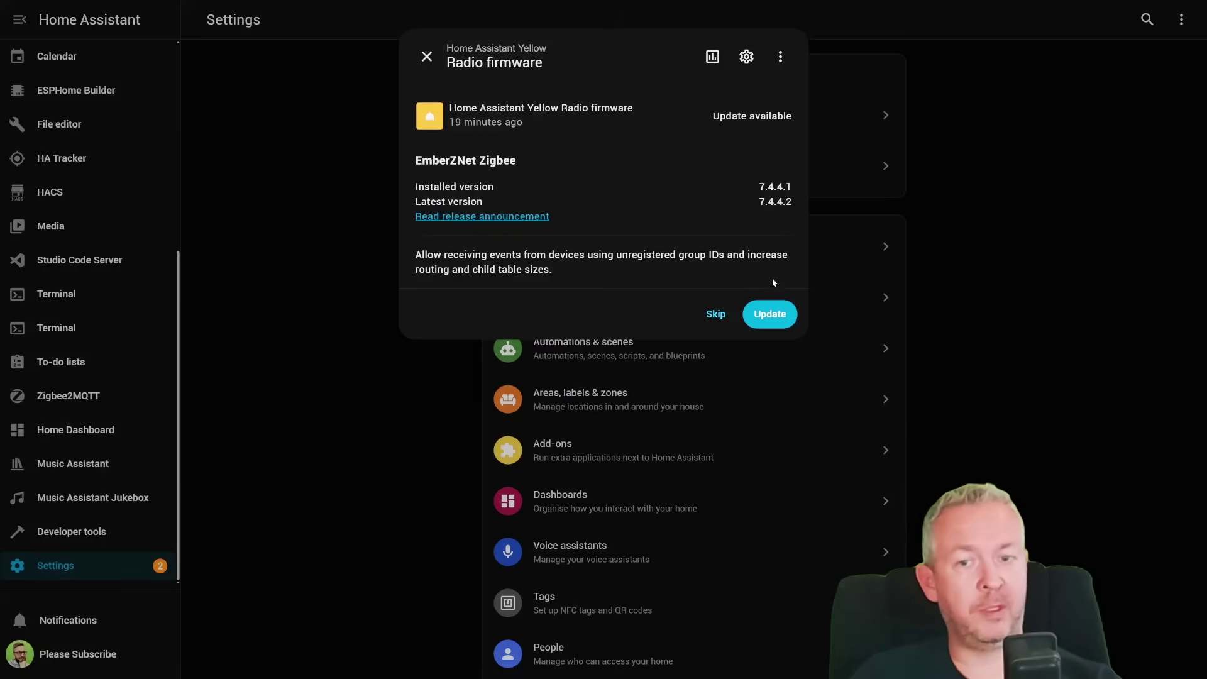
click(773, 315)
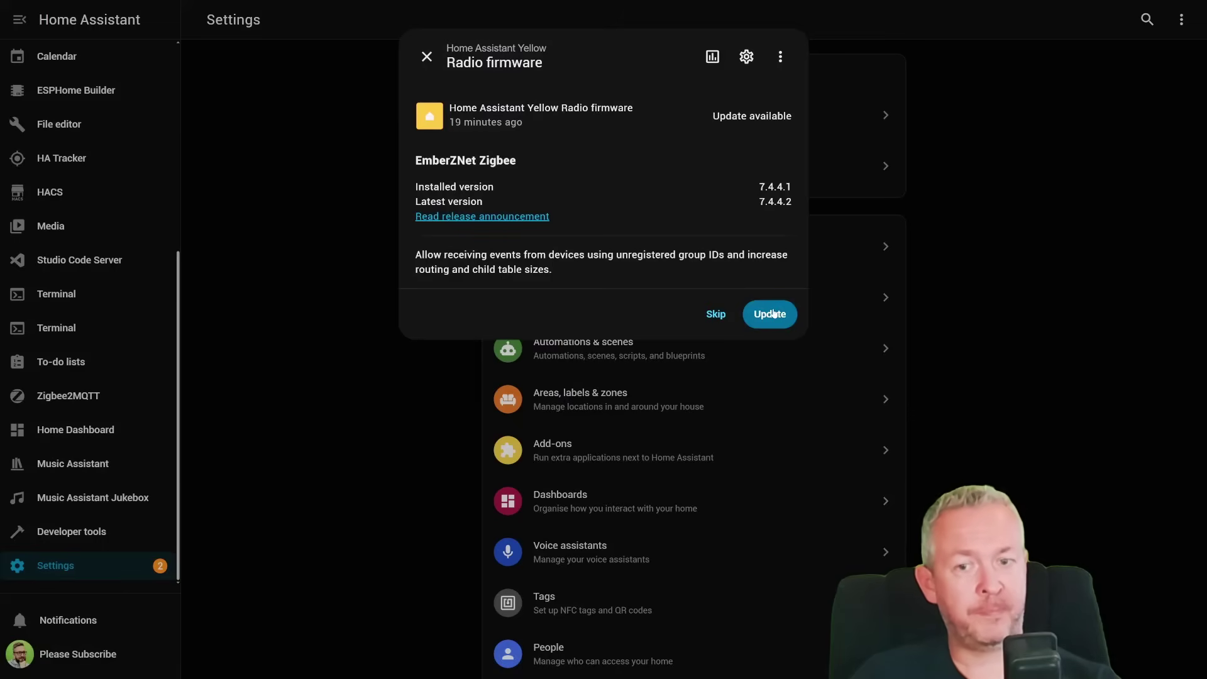
click(773, 315)
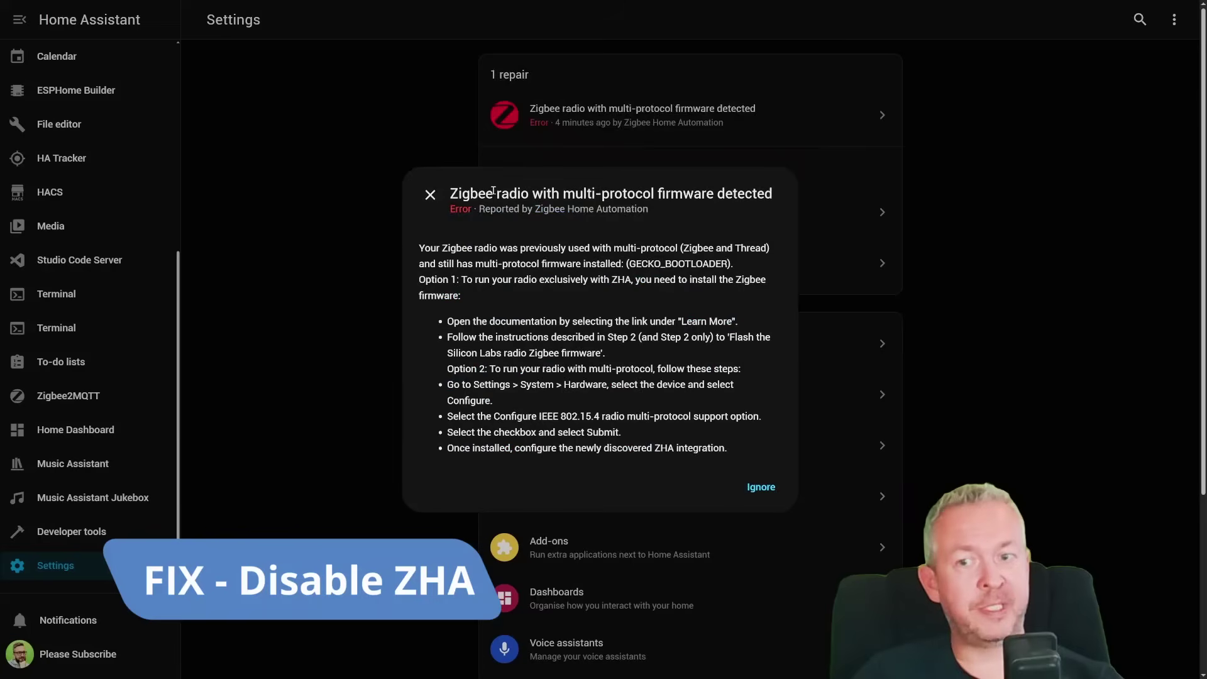
drag(494, 190, 685, 178)
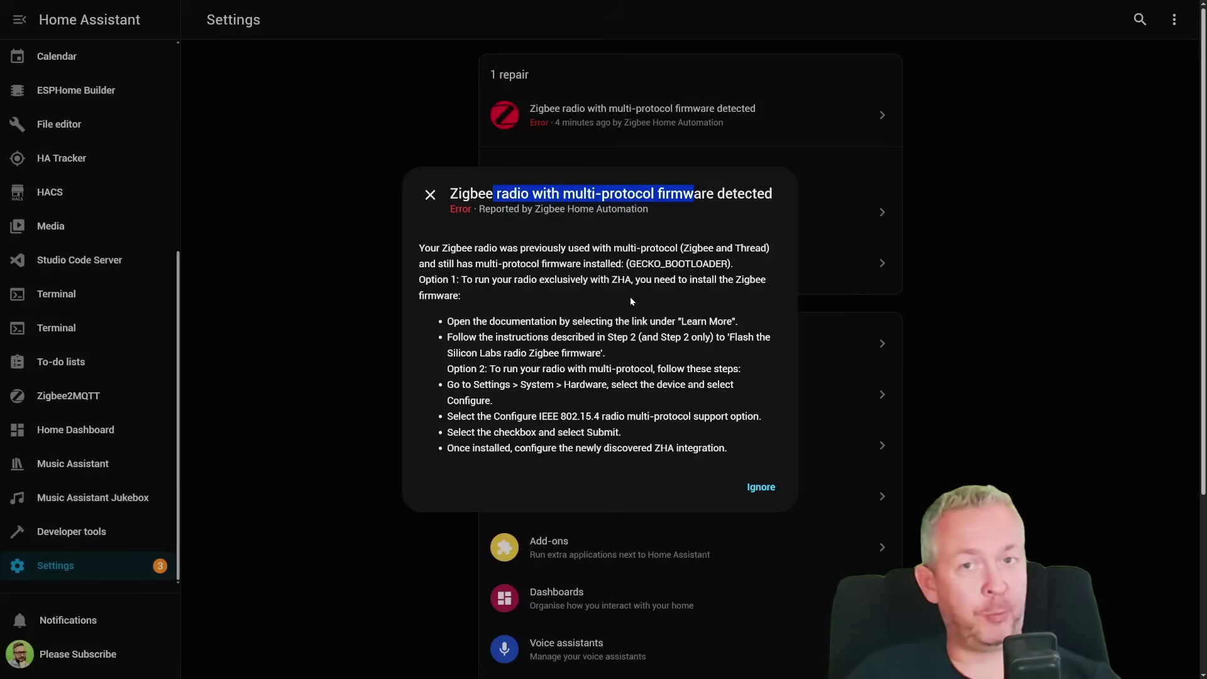
click(338, 333)
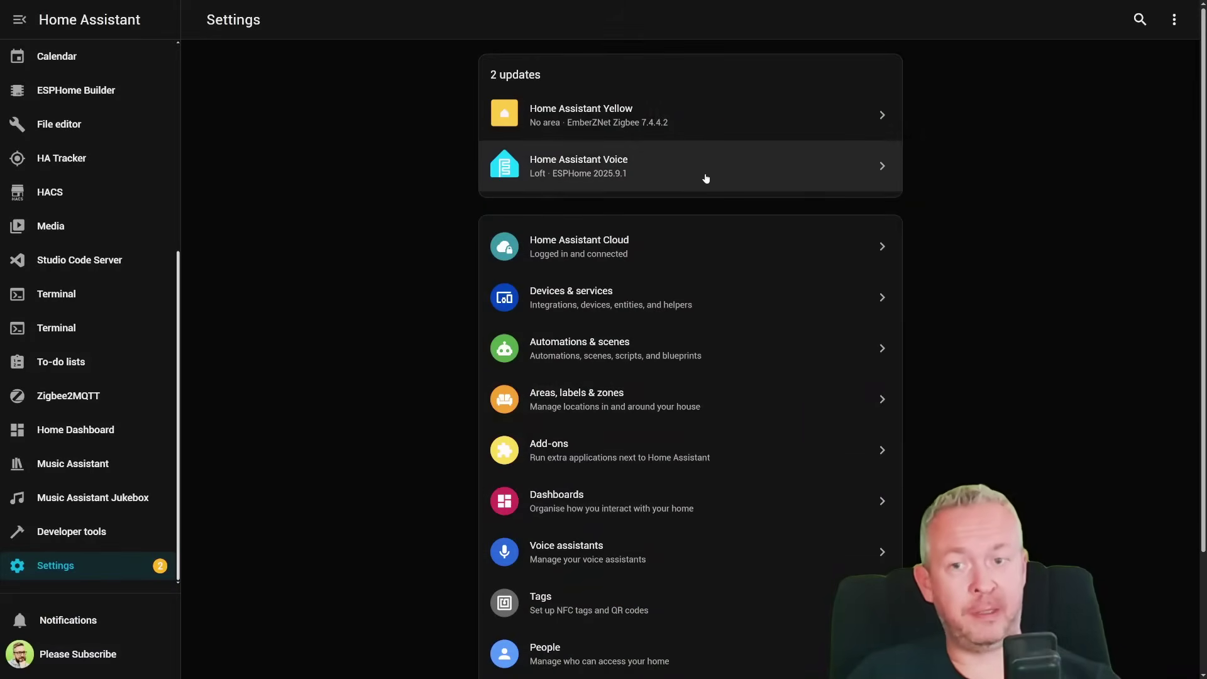
Install the Home Assistant Voice firmware update to version 2025.9.1
click(612, 171)
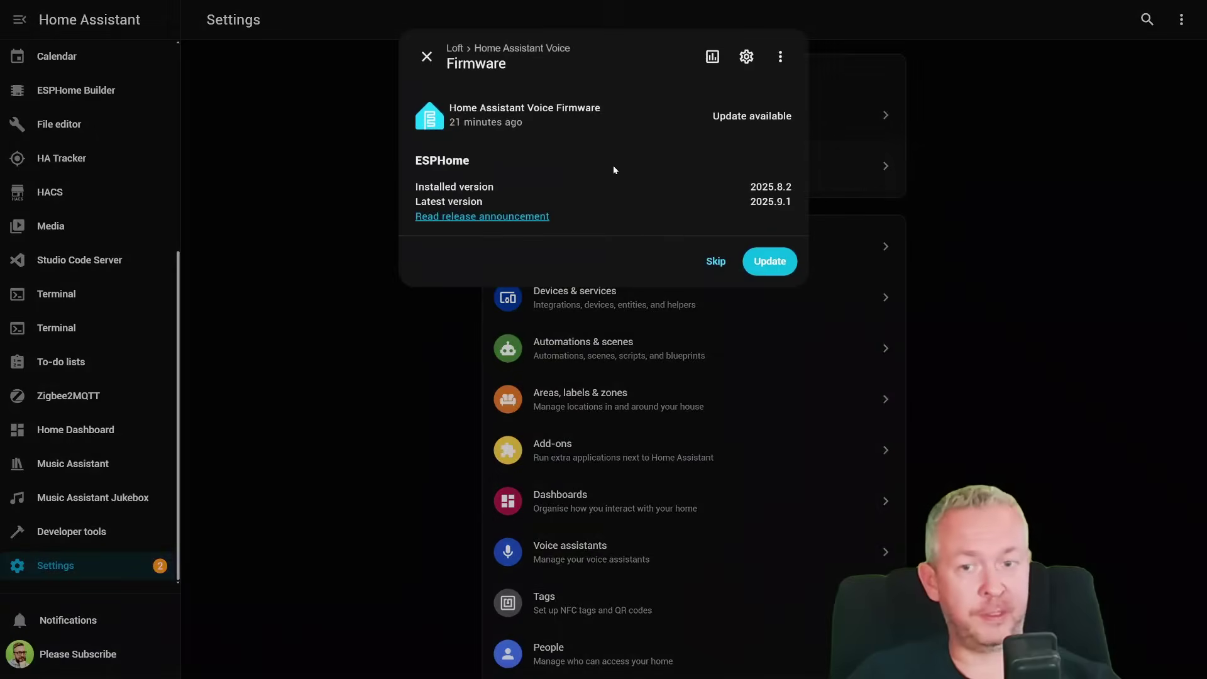
click(775, 270)
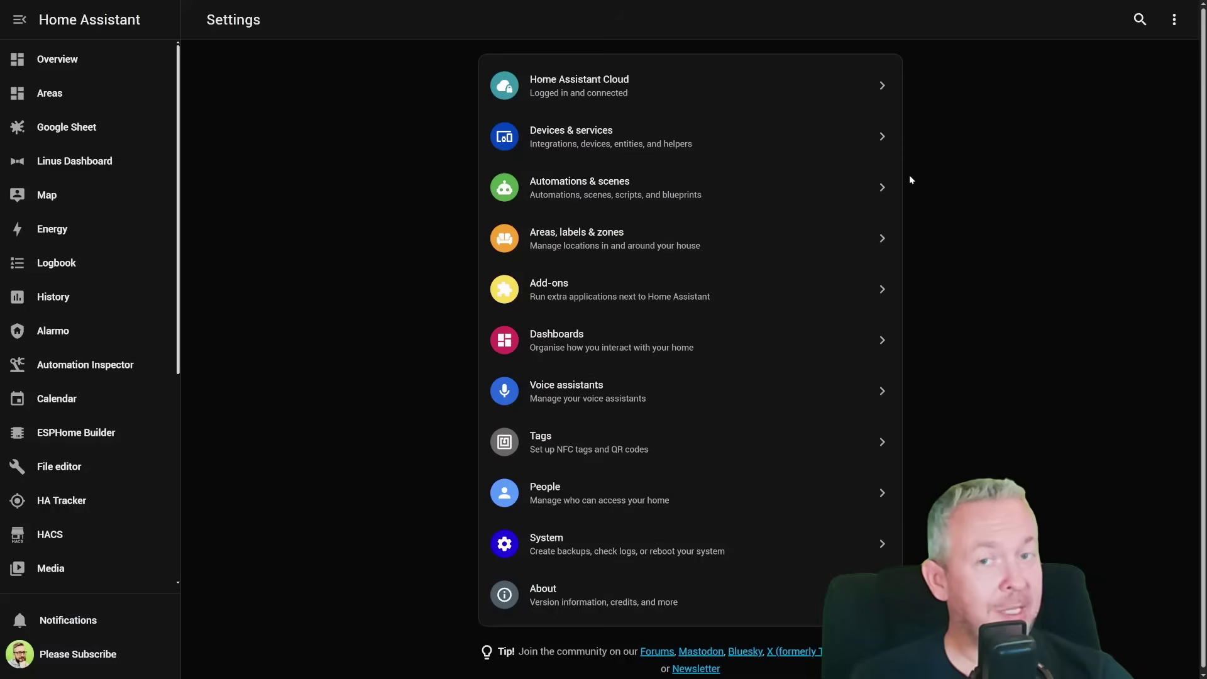
Enable the disabled Yellow Zigbee module integration from the Integrations page
click(746, 147)
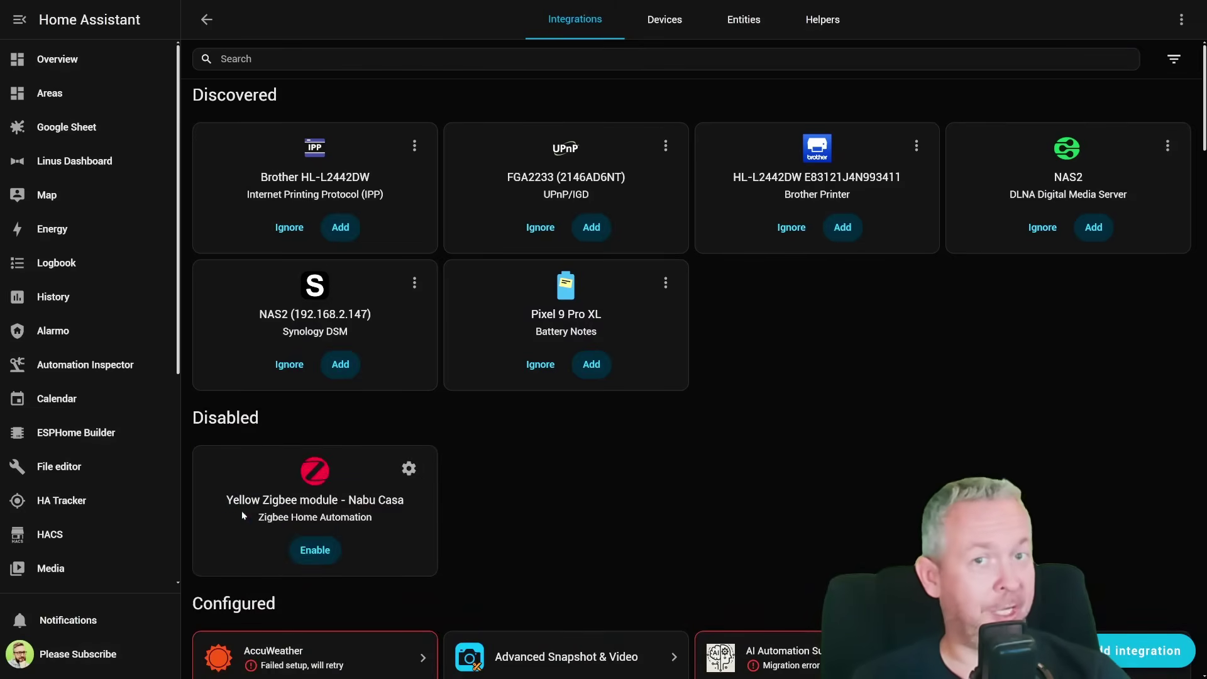
click(317, 545)
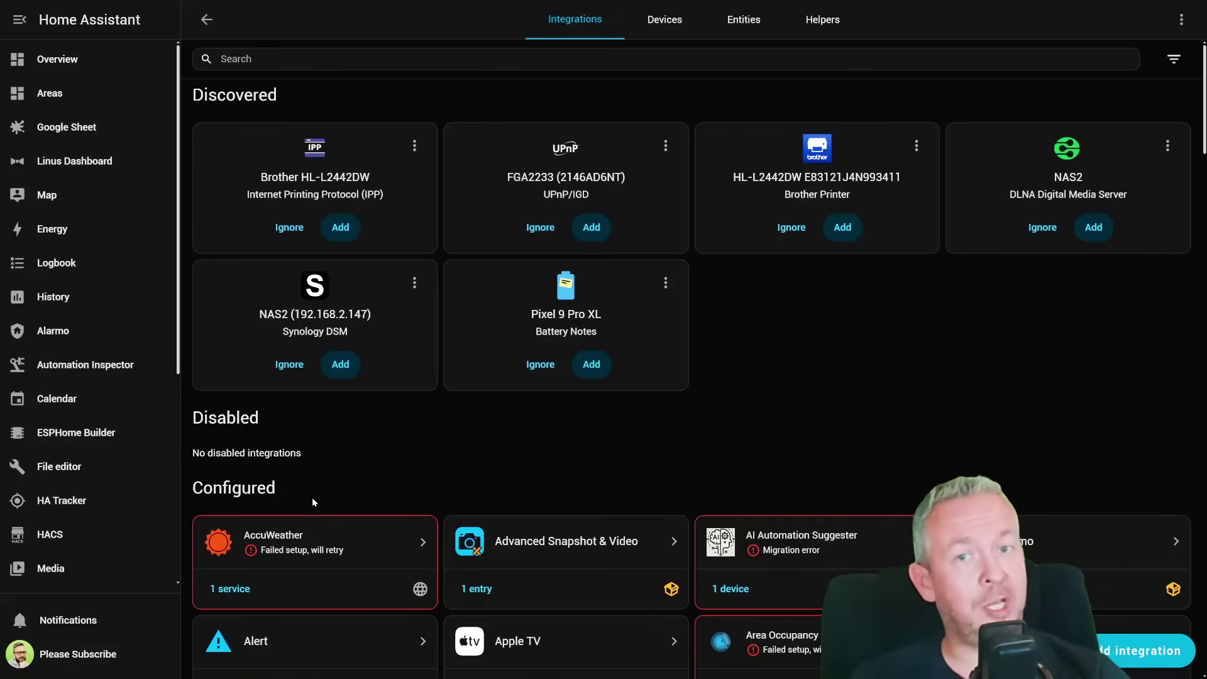